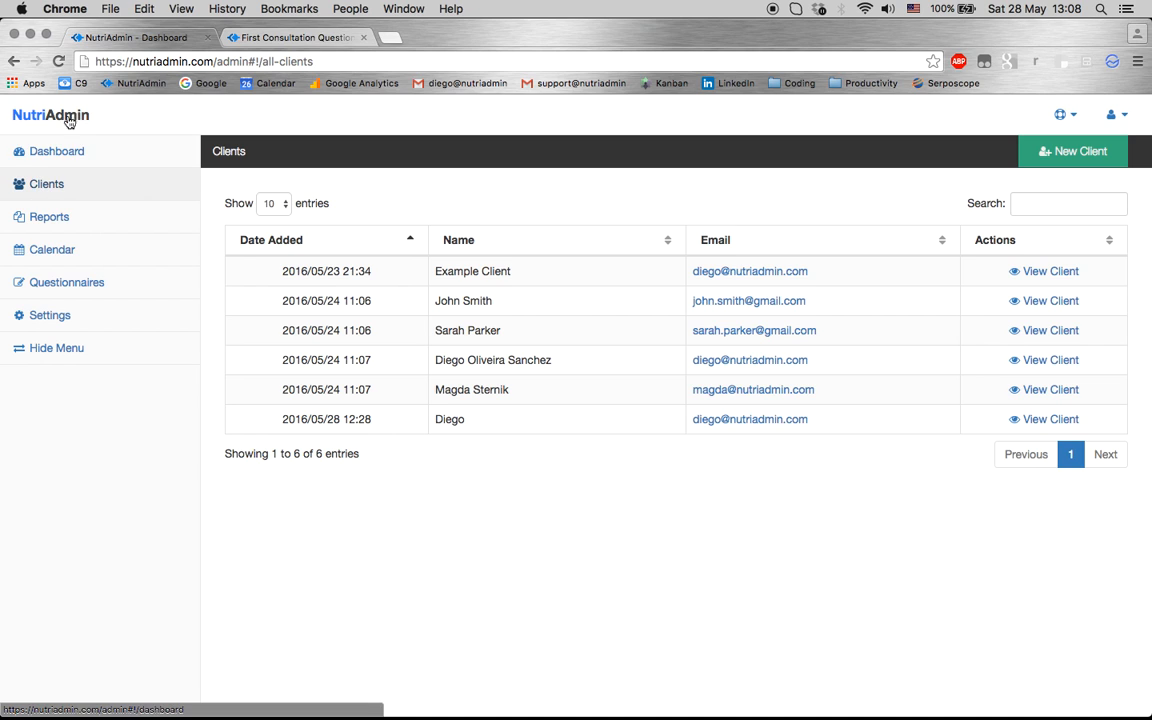
Open the calendar and look through the events scheduled in May 2016, Week 21
{"action": "double_click", "coordinate": [464, 271]}
{"action": "left_click", "coordinate": [463, 271]}
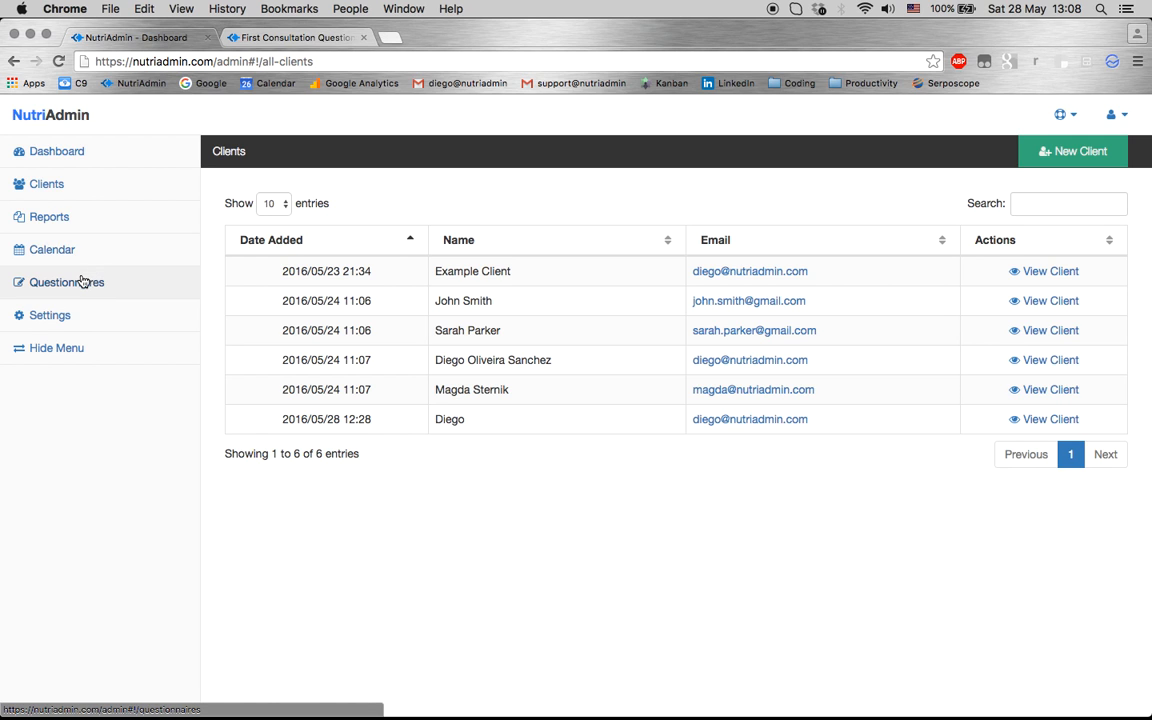
{"action": "left_click", "coordinate": [33, 249]}
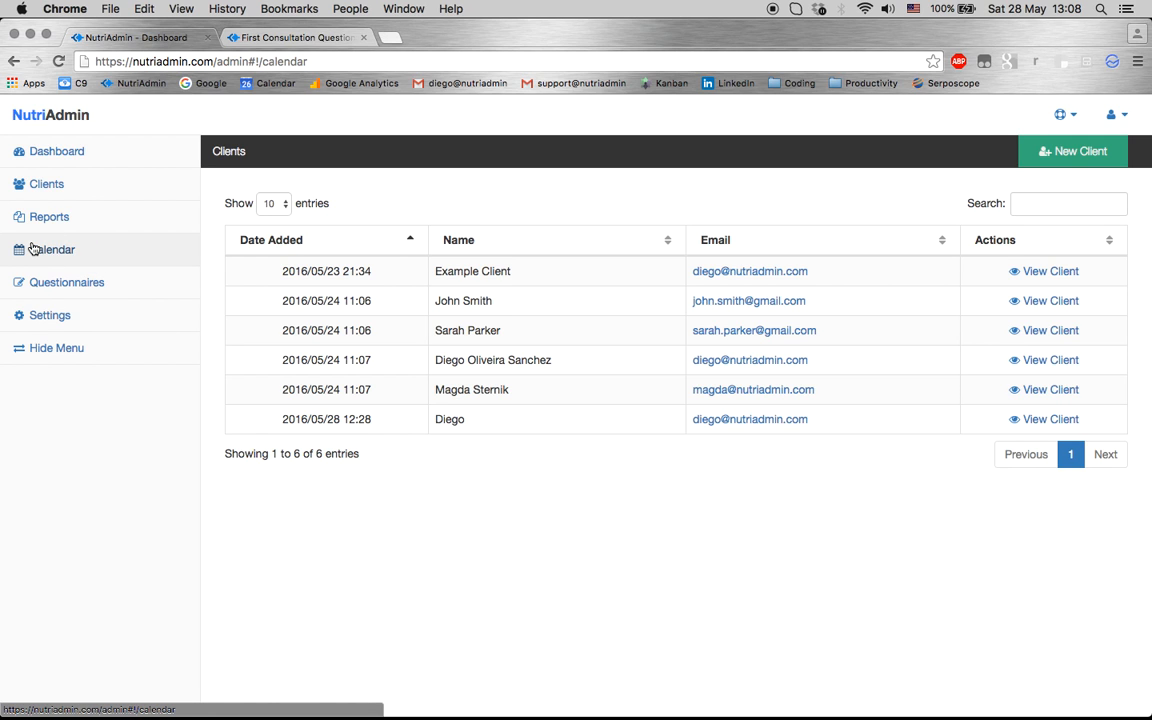
{"action": "scroll", "coordinate": [740, 440], "scroll_direction": "down", "scroll_amount": 3}
{"action": "scroll", "coordinate": [755, 455], "scroll_direction": "down", "scroll_amount": 3}
{"action": "scroll", "coordinate": [755, 455], "scroll_direction": "up", "scroll_amount": 4}
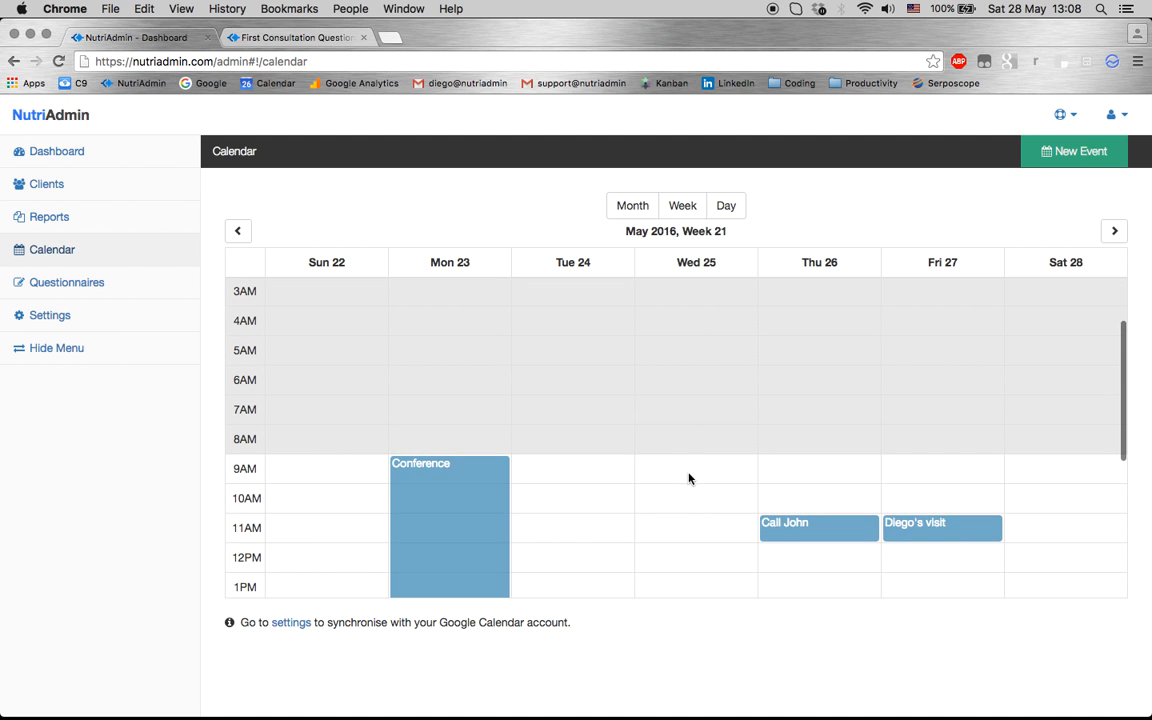
{"action": "scroll", "coordinate": [688, 475], "scroll_direction": "down", "scroll_amount": 4}
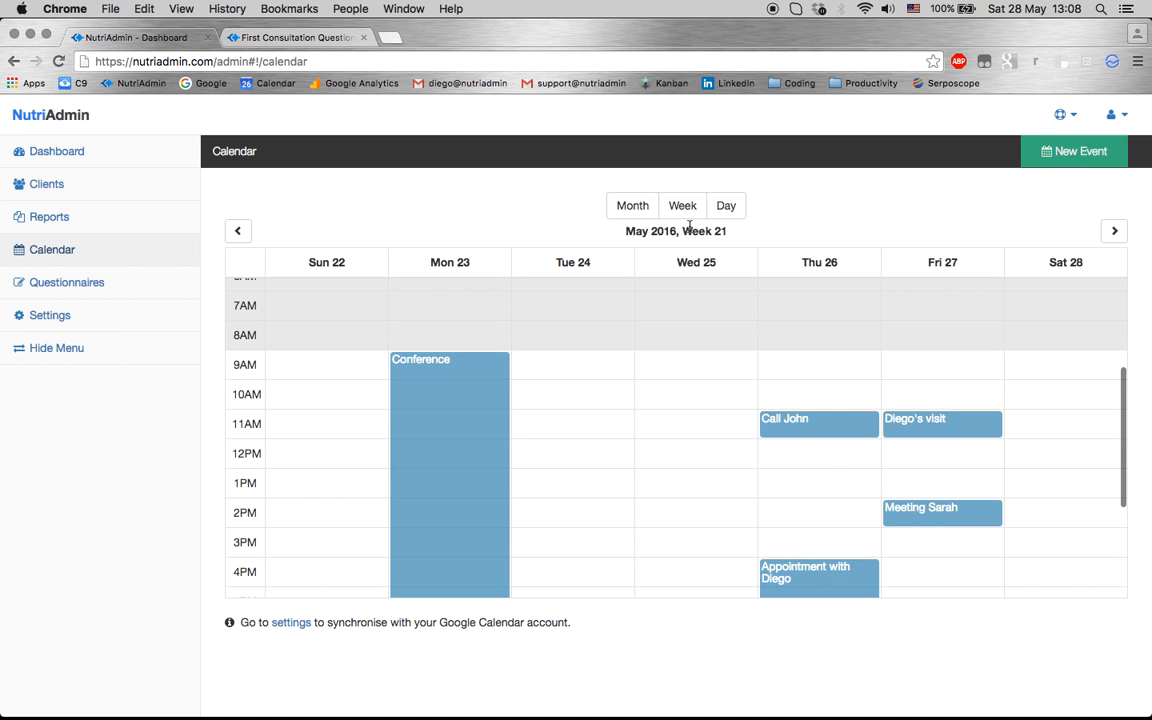
{"action": "triple_click", "coordinate": [695, 229]}
{"action": "left_click", "coordinate": [533, 231]}
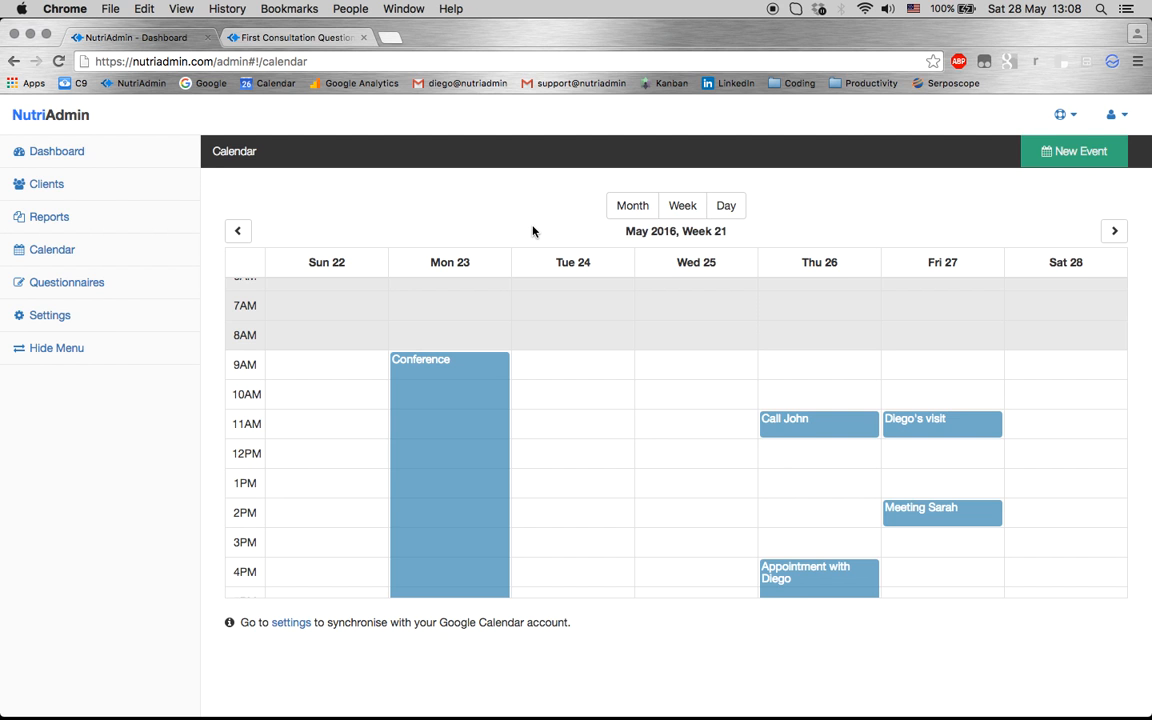
{"action": "scroll", "coordinate": [543, 470], "scroll_direction": "down", "scroll_amount": 5}
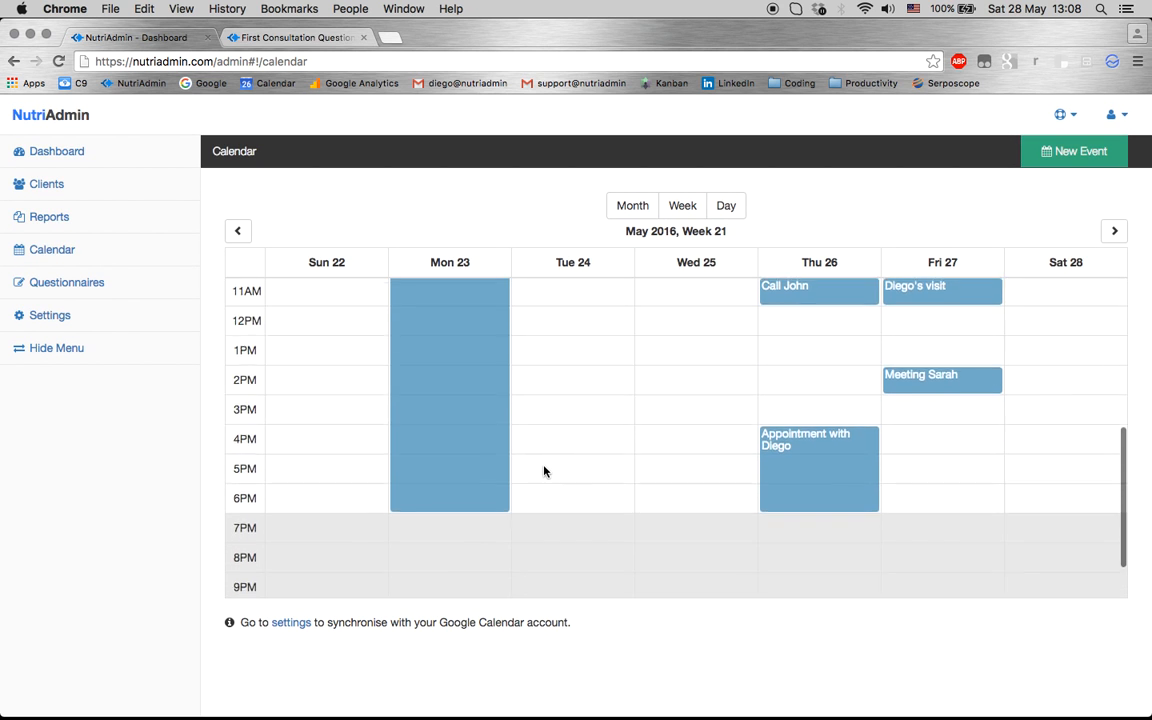
{"action": "scroll", "coordinate": [543, 470], "scroll_direction": "up", "scroll_amount": 5}
{"action": "scroll", "coordinate": [543, 470], "scroll_direction": "down", "scroll_amount": 3}
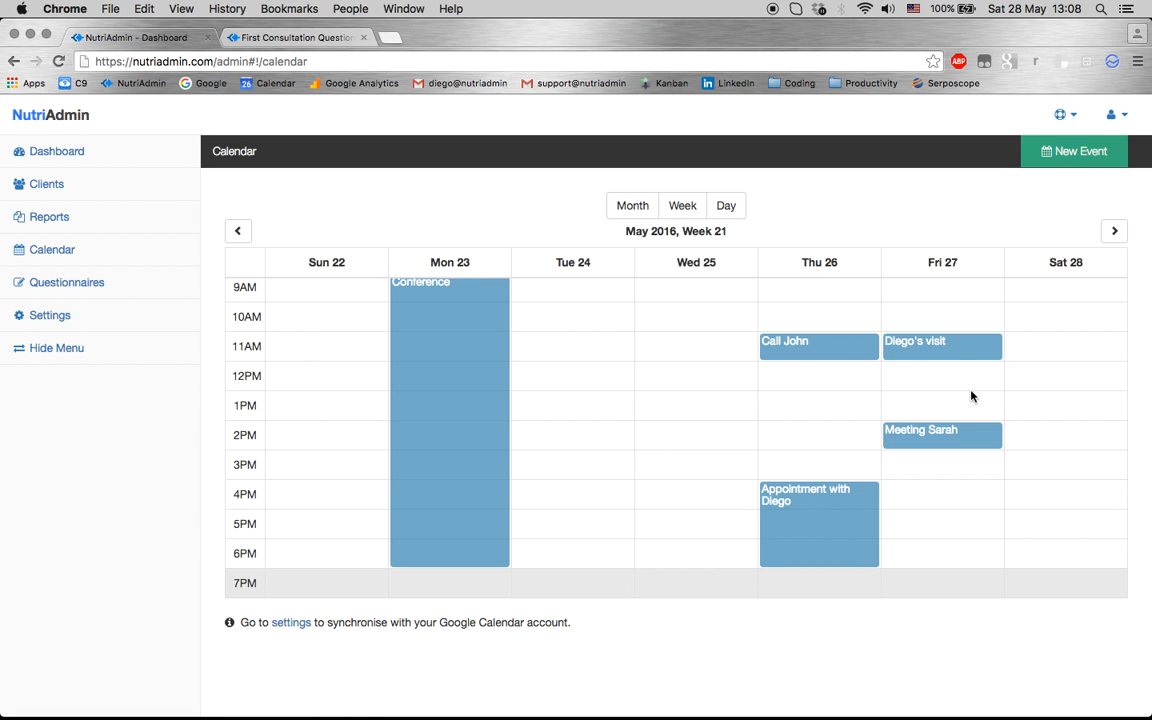
Start a new event on Saturday, May 28 at 12 PM titled "Meeting with Example Client" and assign it to Example Client
{"action": "left_click", "coordinate": [1073, 382]}
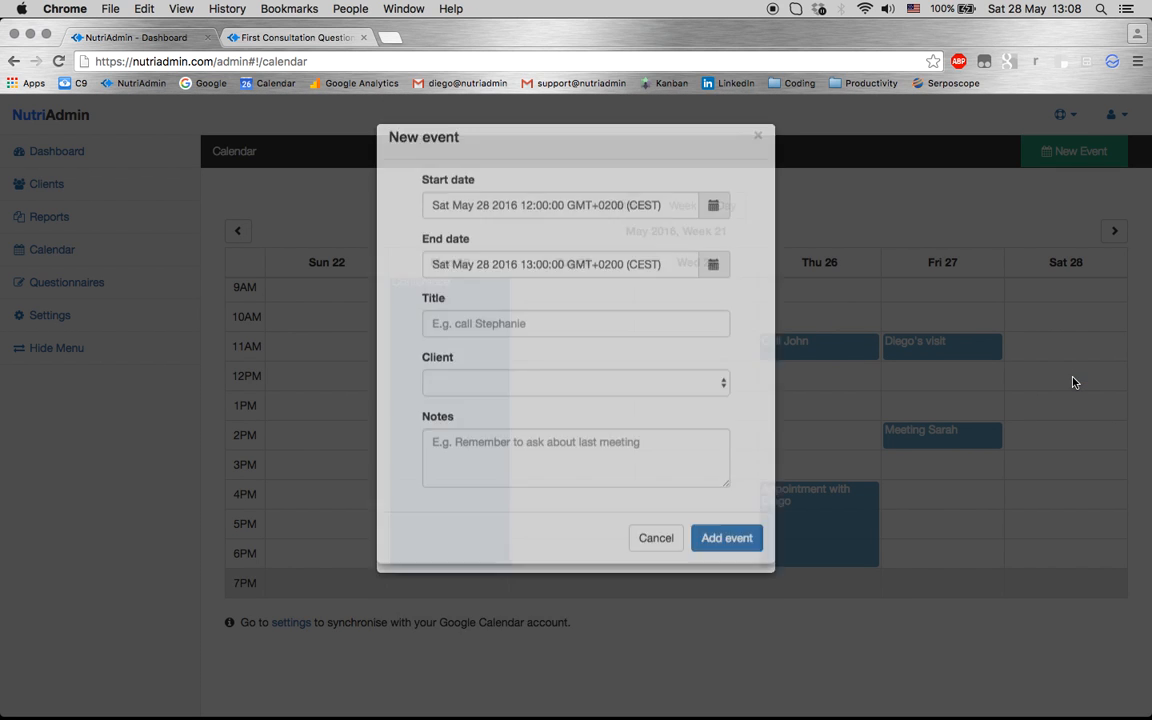
{"action": "left_click", "coordinate": [453, 388]}
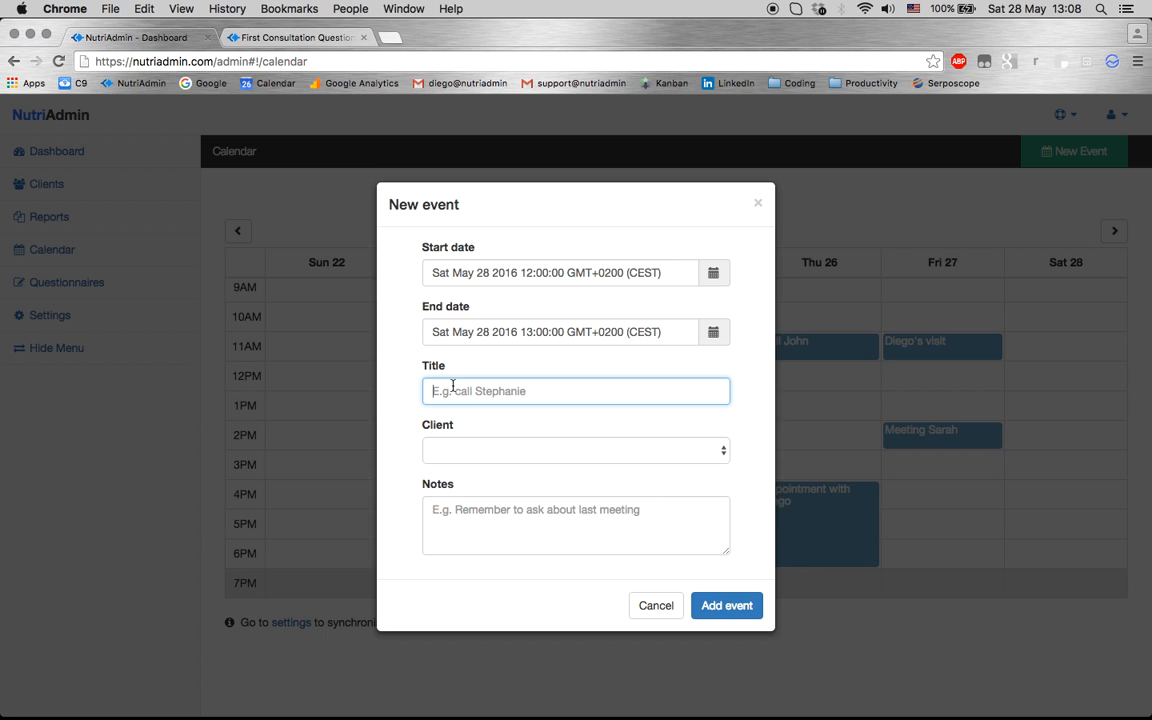
{"action": "type", "text": "Meeting with Example Client"}
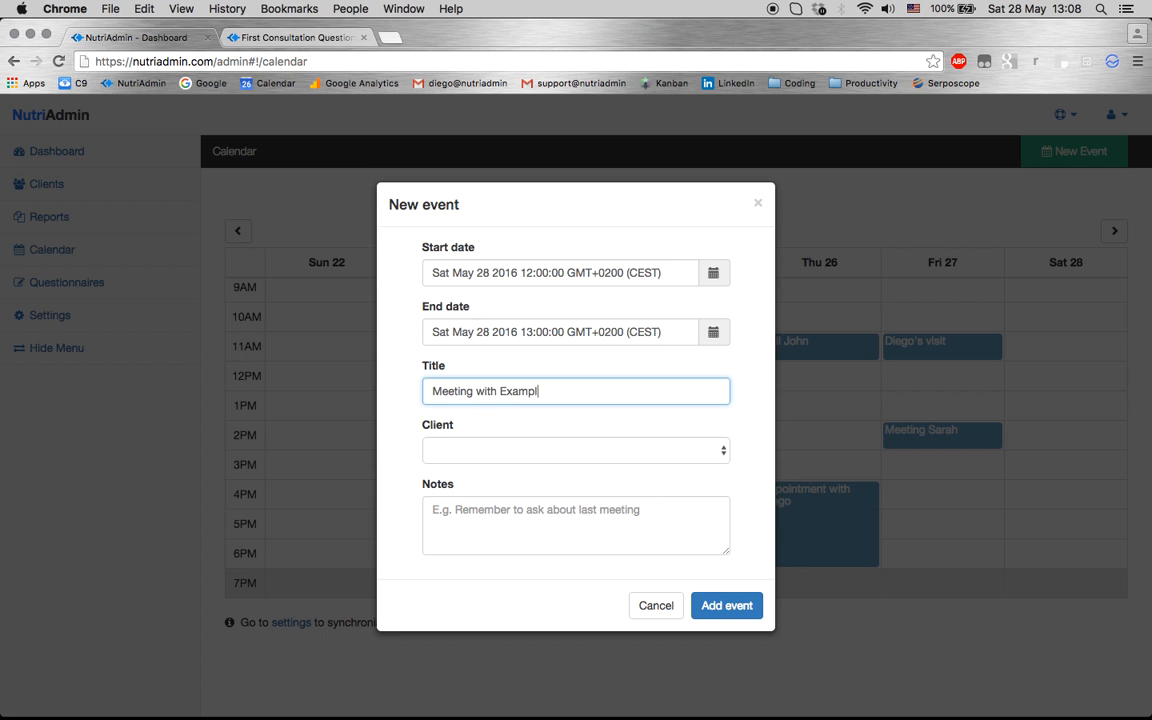
{"action": "left_click", "coordinate": [449, 448]}
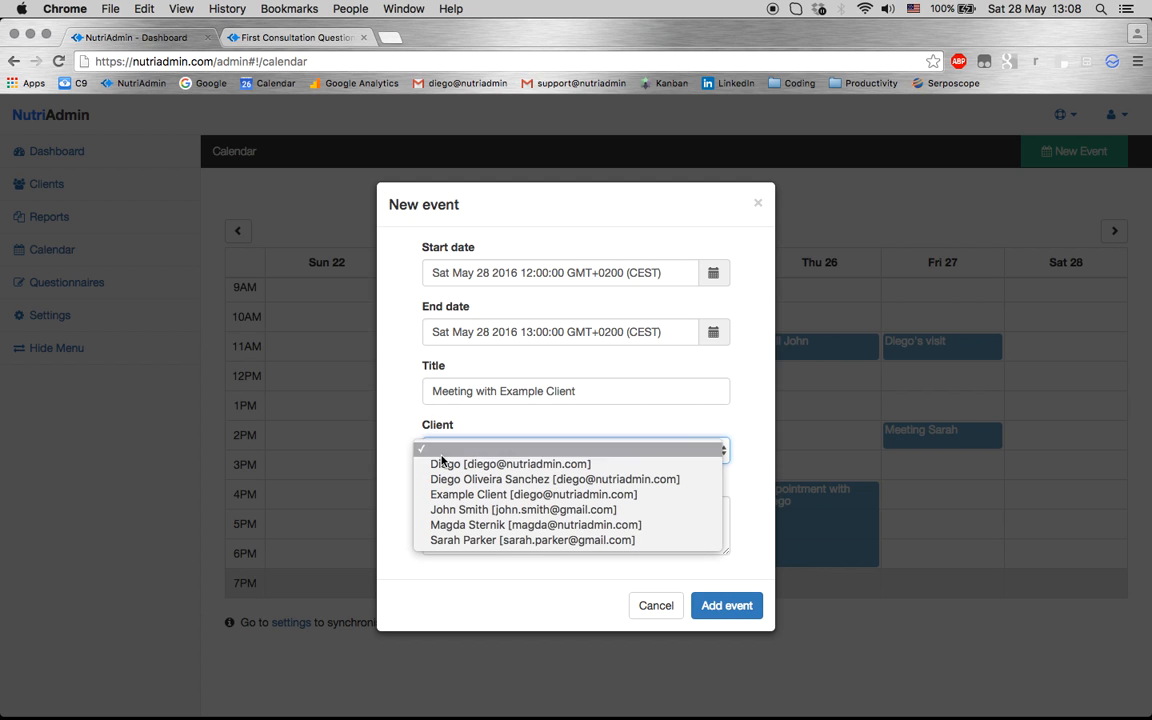
{"action": "left_click", "coordinate": [451, 496]}
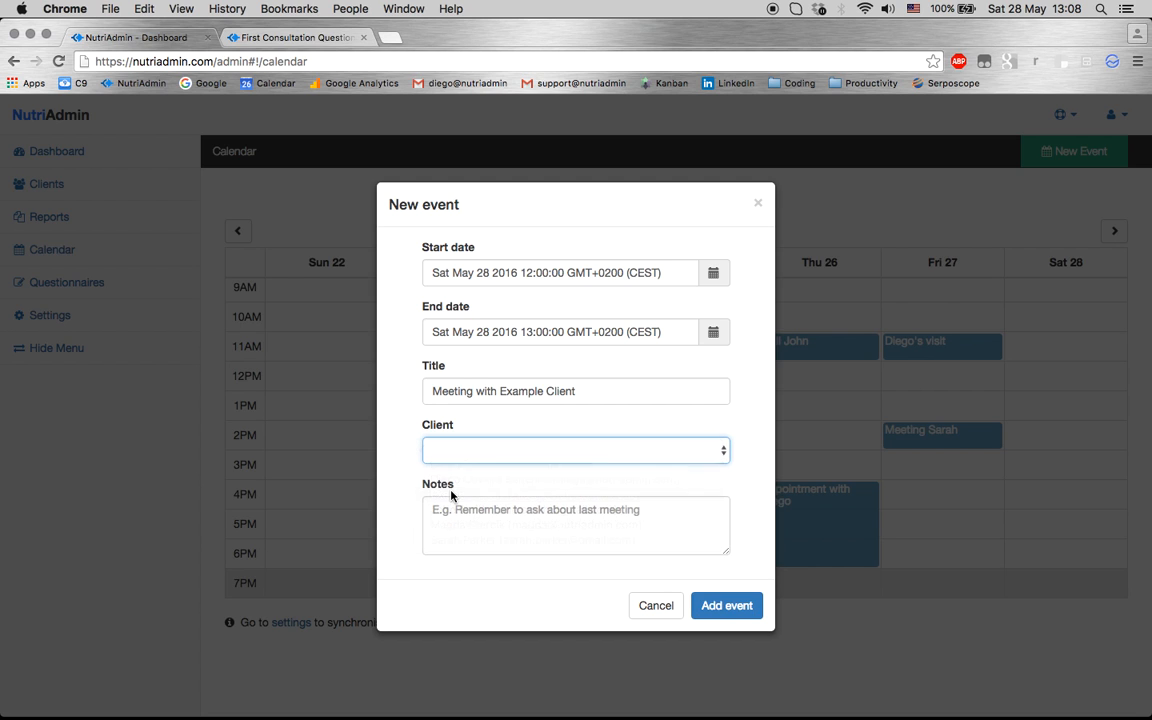
Enter the note "remember to ask about his blood pressure" and add the event to the calendar
{"action": "left_click", "coordinate": [473, 524]}
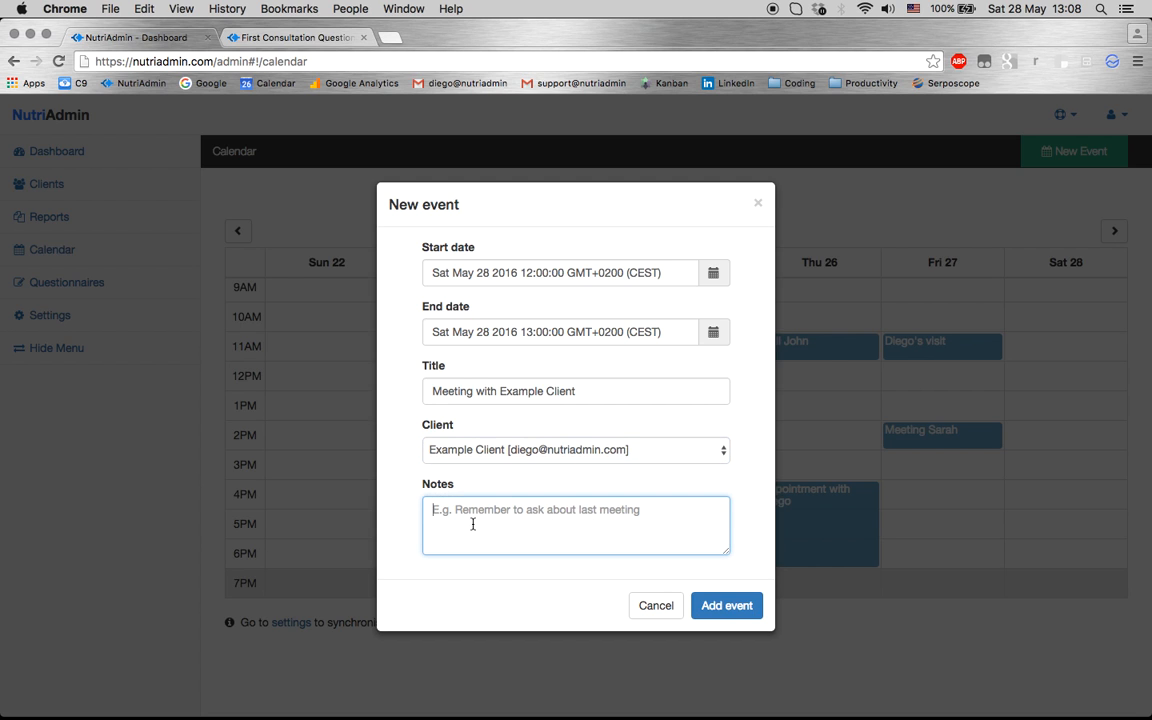
{"action": "type", "text": "remme"}
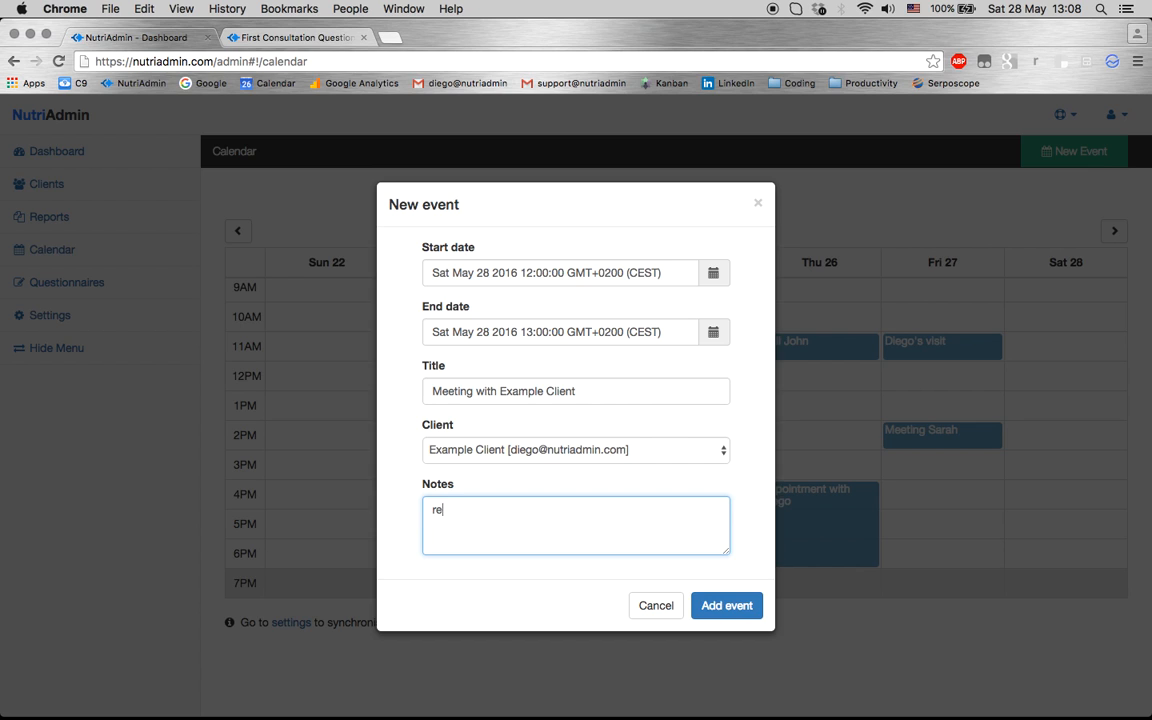
{"action": "key", "text": "BackSpace"}
{"action": "key", "text": "BackSpace"}
{"action": "type", "text": "ember to ask about"}
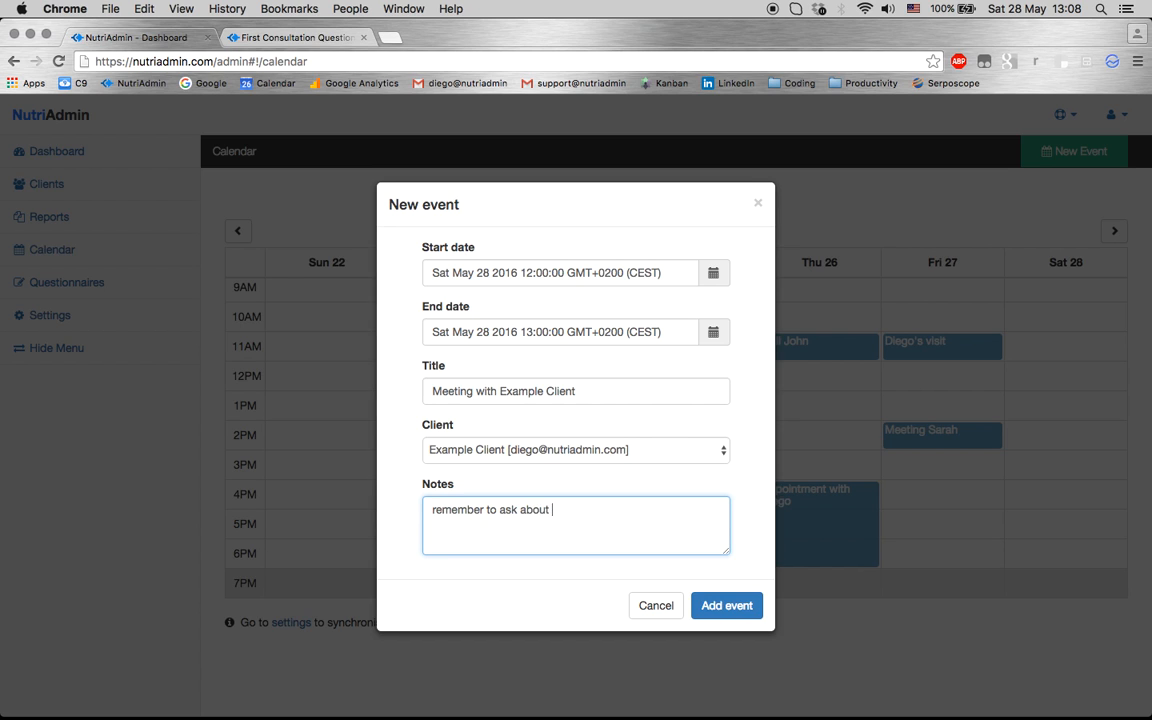
{"action": "type", "text": " his blood pressure"}
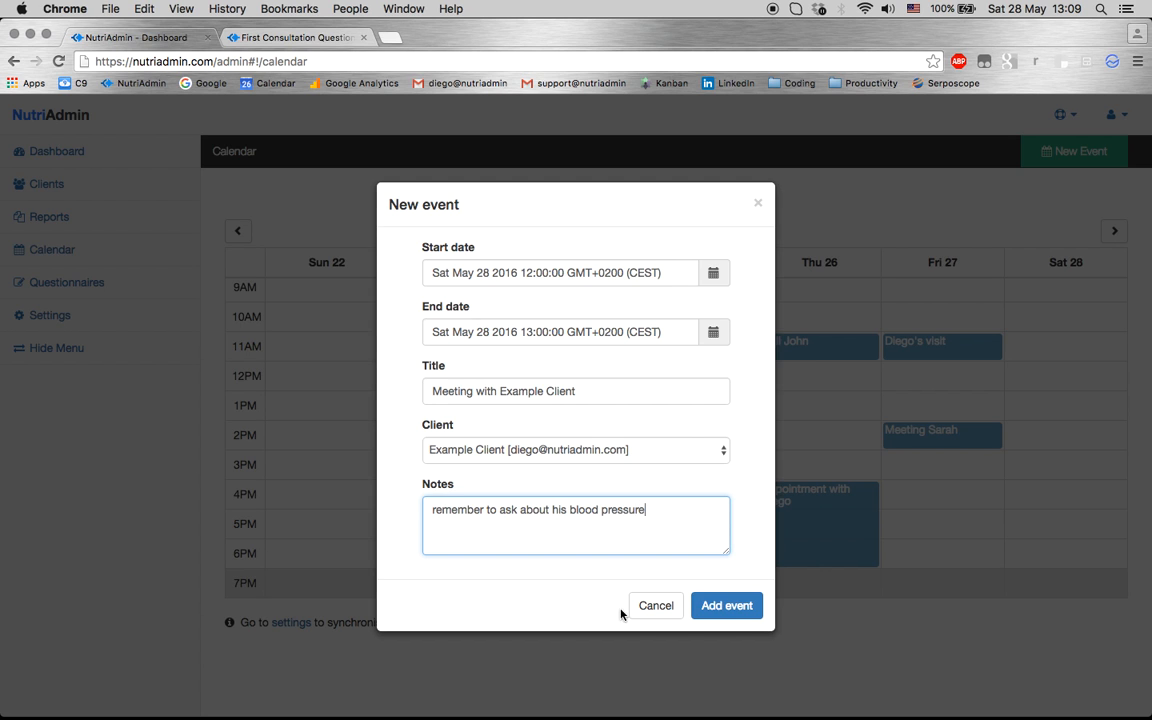
{"action": "left_click", "coordinate": [727, 606]}
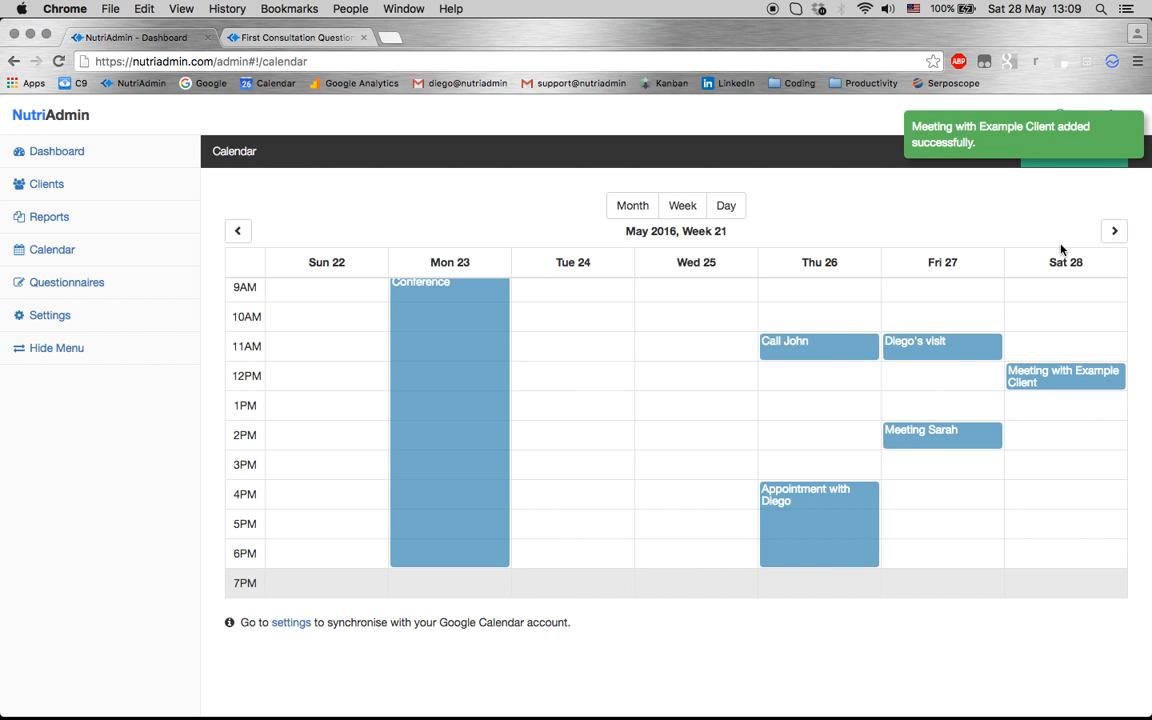
Advance the calendar to July 2016, Week 28 and start a new event on Tuesday, July 12 at 11 AM
{"action": "left_click", "coordinate": [1124, 231]}
{"action": "left_click", "coordinate": [1124, 231]}
{"action": "left_click", "coordinate": [1124, 231]}
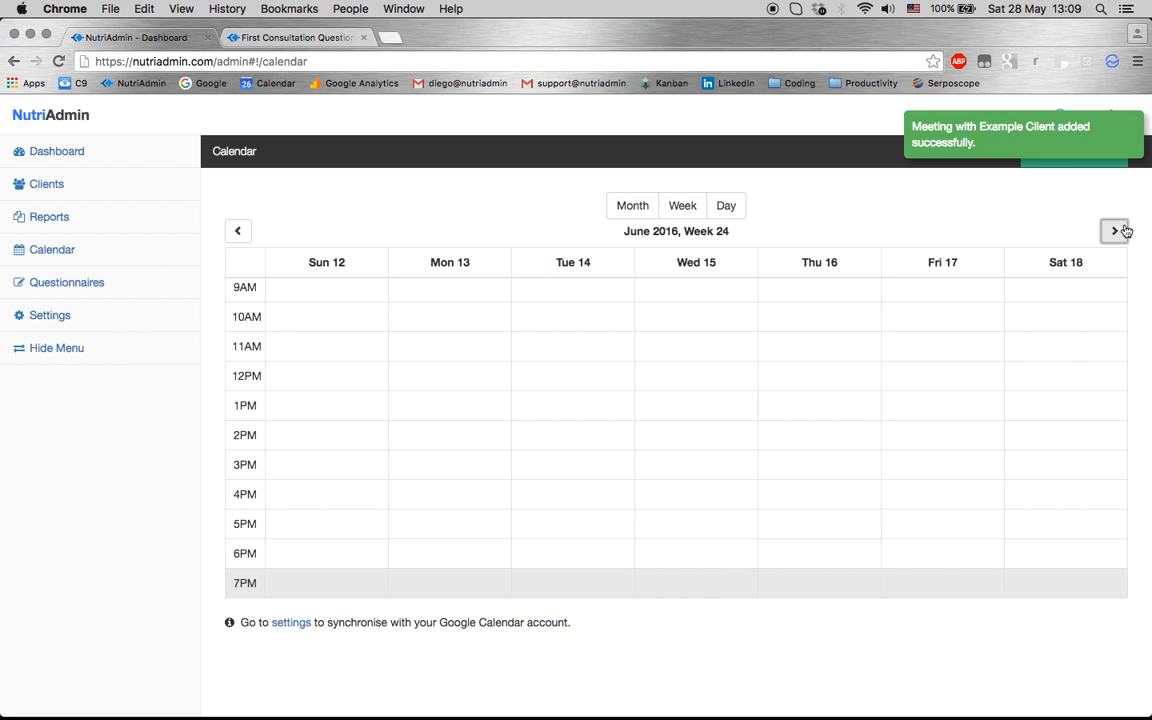
{"action": "left_click", "coordinate": [1119, 231]}
{"action": "left_click", "coordinate": [1119, 231]}
{"action": "left_click", "coordinate": [1119, 231]}
{"action": "left_click", "coordinate": [1117, 231]}
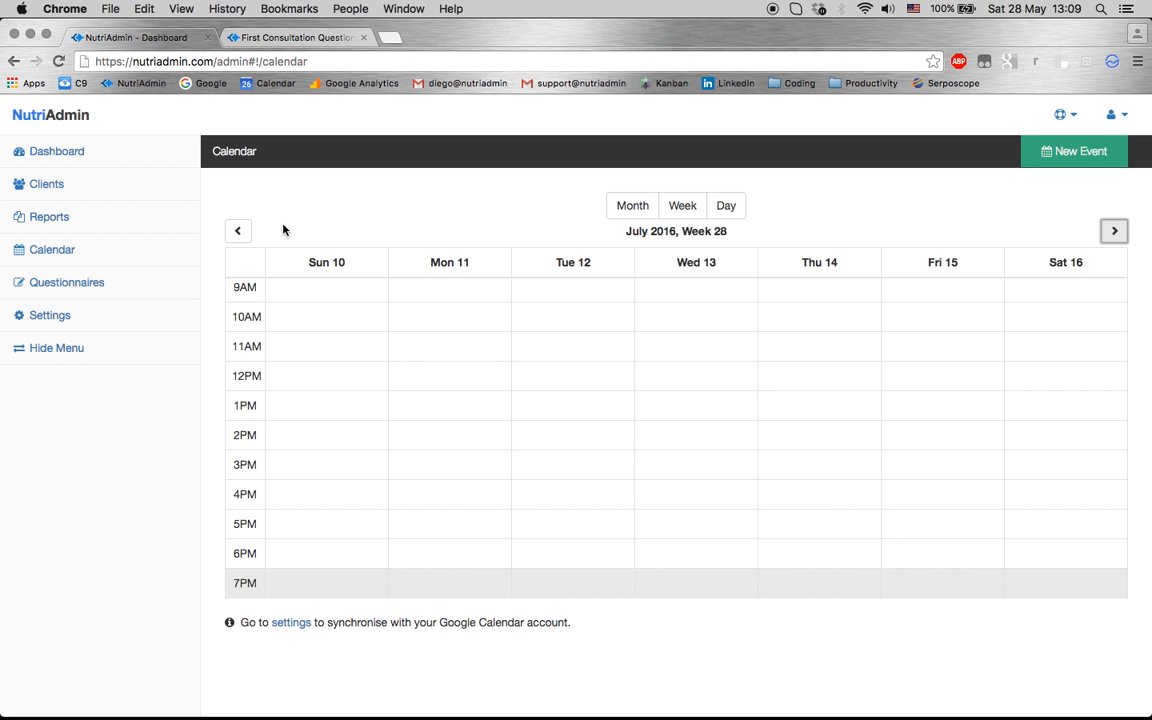
{"action": "scroll", "coordinate": [299, 385], "scroll_direction": "up", "scroll_amount": 2}
{"action": "scroll", "coordinate": [299, 385], "scroll_direction": "down", "scroll_amount": 1}
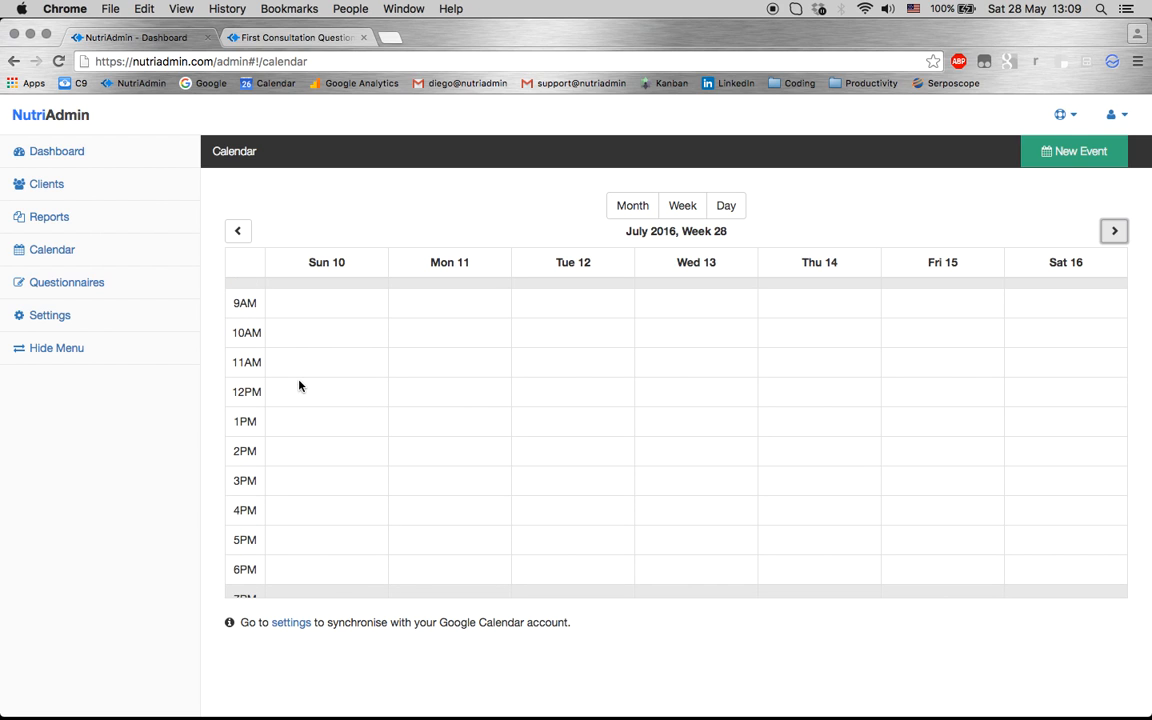
{"action": "left_click", "coordinate": [568, 362]}
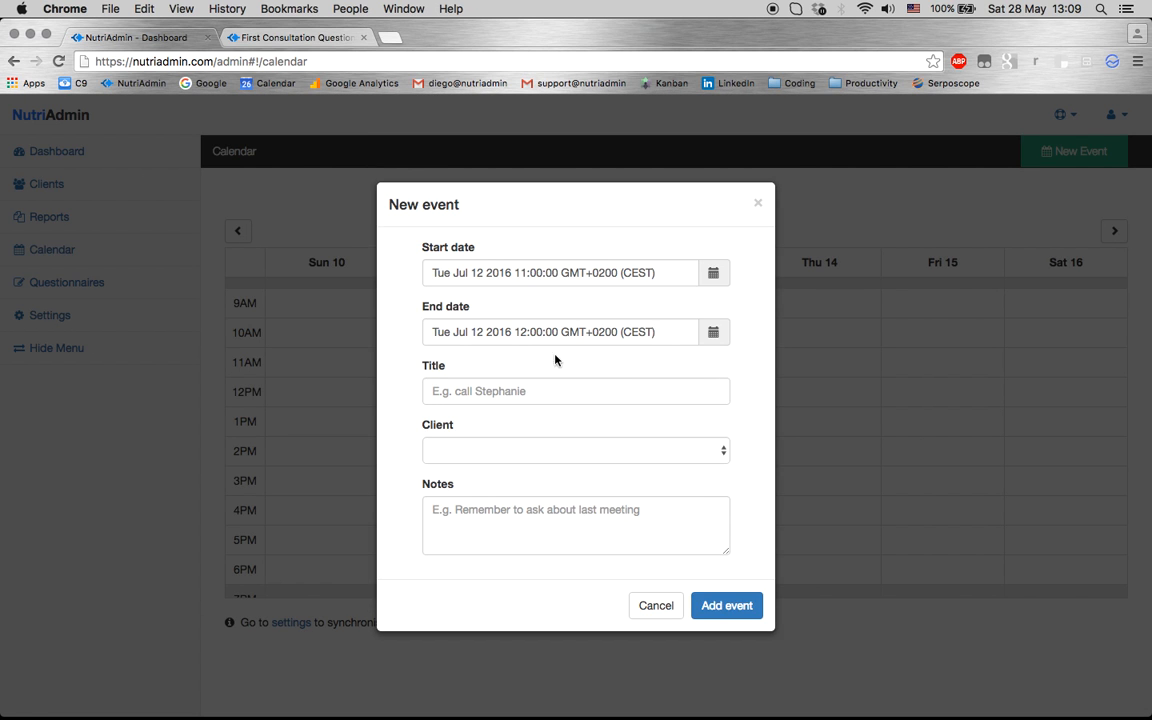
Title the event "Call Example Client" and enter the note "Ask about progress from previous meeting"
{"action": "left_click", "coordinate": [501, 383]}
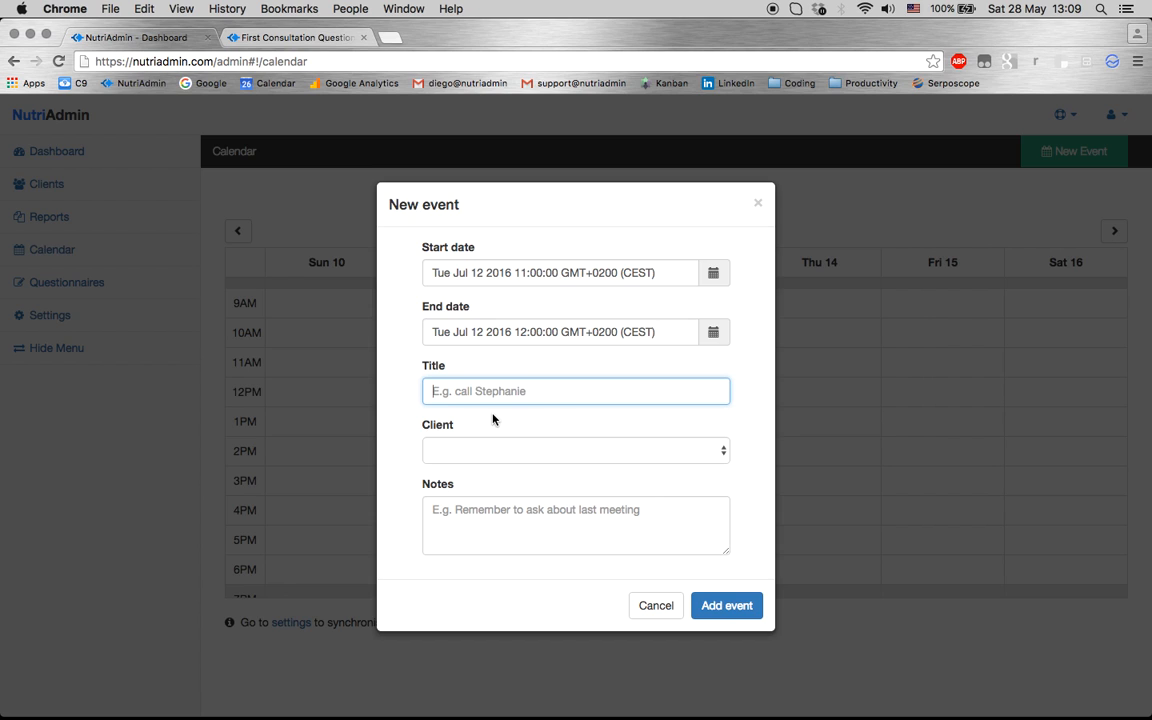
{"action": "type", "text": "Call Example Client"}
{"action": "key", "text": "Tab"}
{"action": "key", "text": "Tab"}
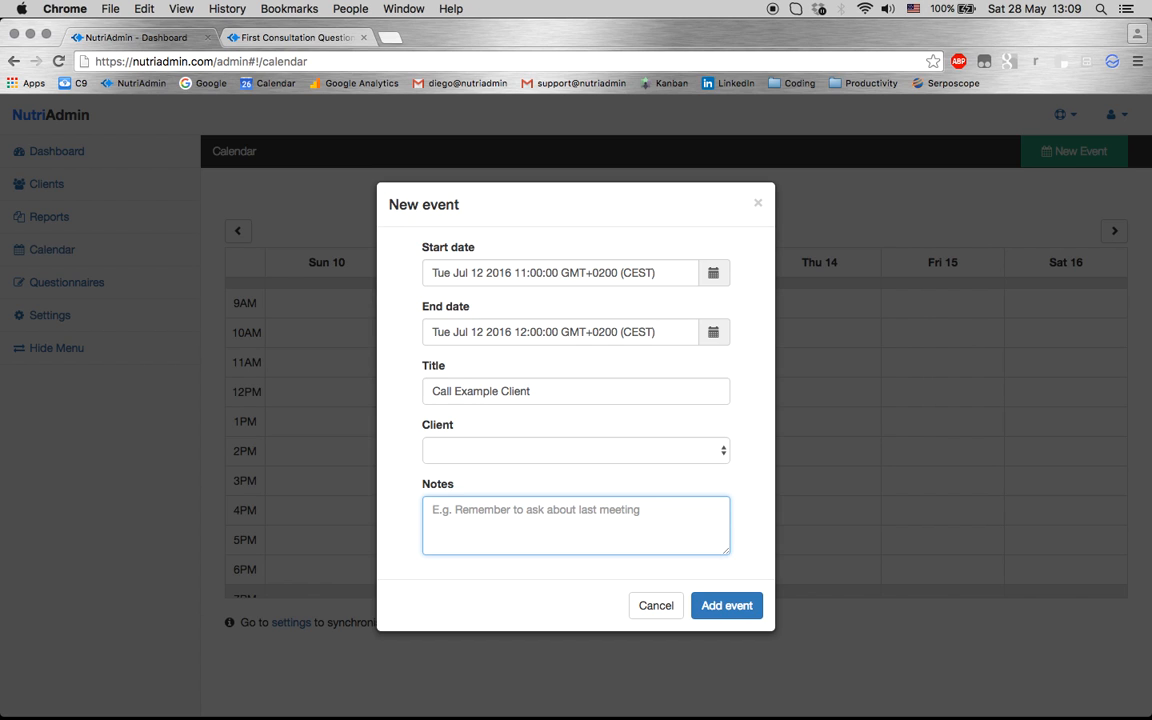
{"action": "type", "text": "Ask about progress from previous meeting"}
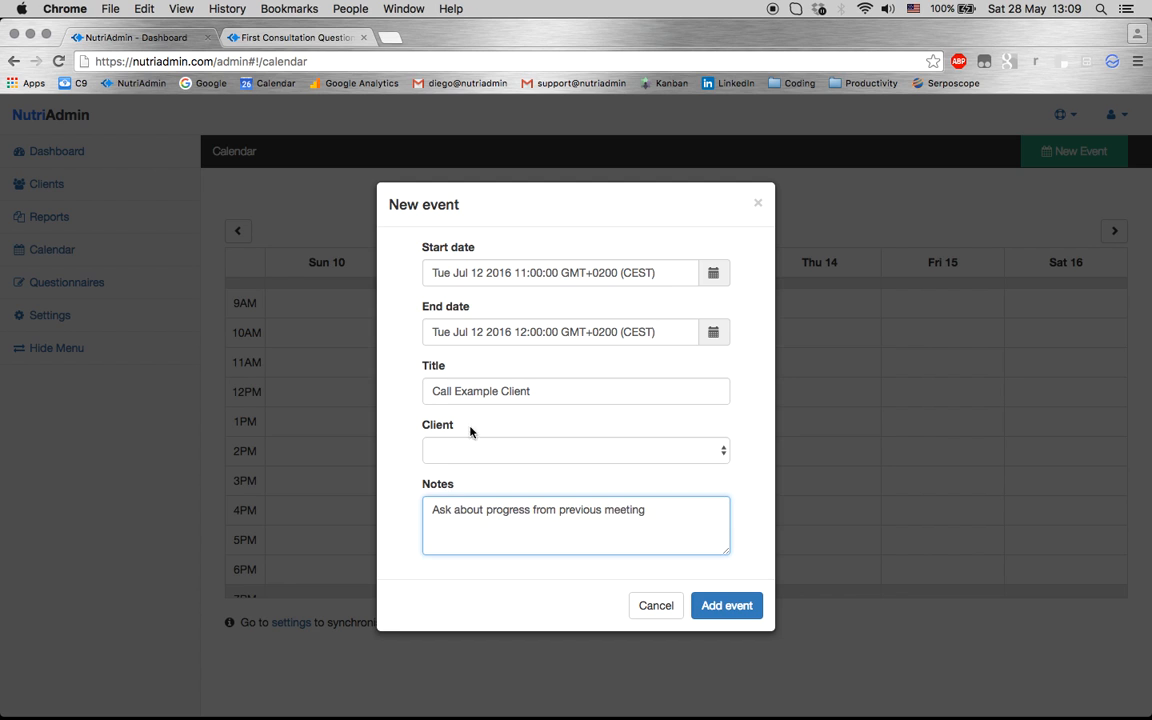
Assign the event to Example Client, enable the client reminder 24 hours before, and add the event
{"action": "left_click", "coordinate": [470, 455]}
{"action": "left_click", "coordinate": [465, 496]}
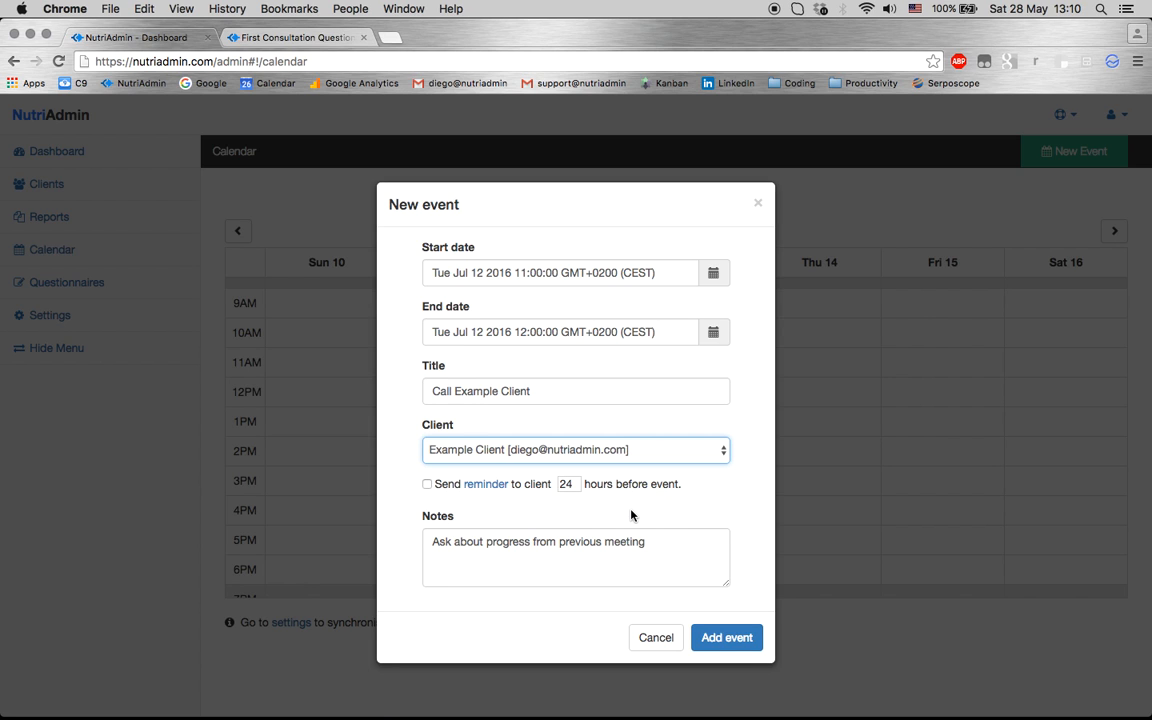
{"action": "left_click", "coordinate": [480, 486]}
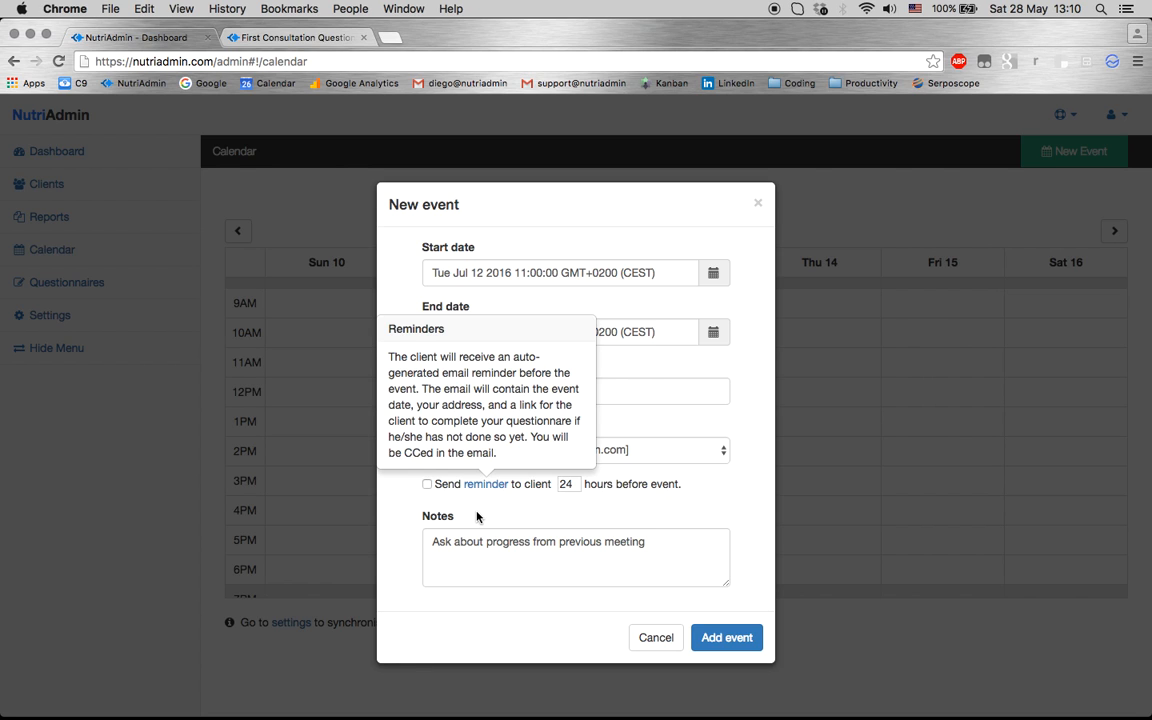
{"action": "left_click", "coordinate": [427, 484]}
{"action": "left_click", "coordinate": [727, 637]}
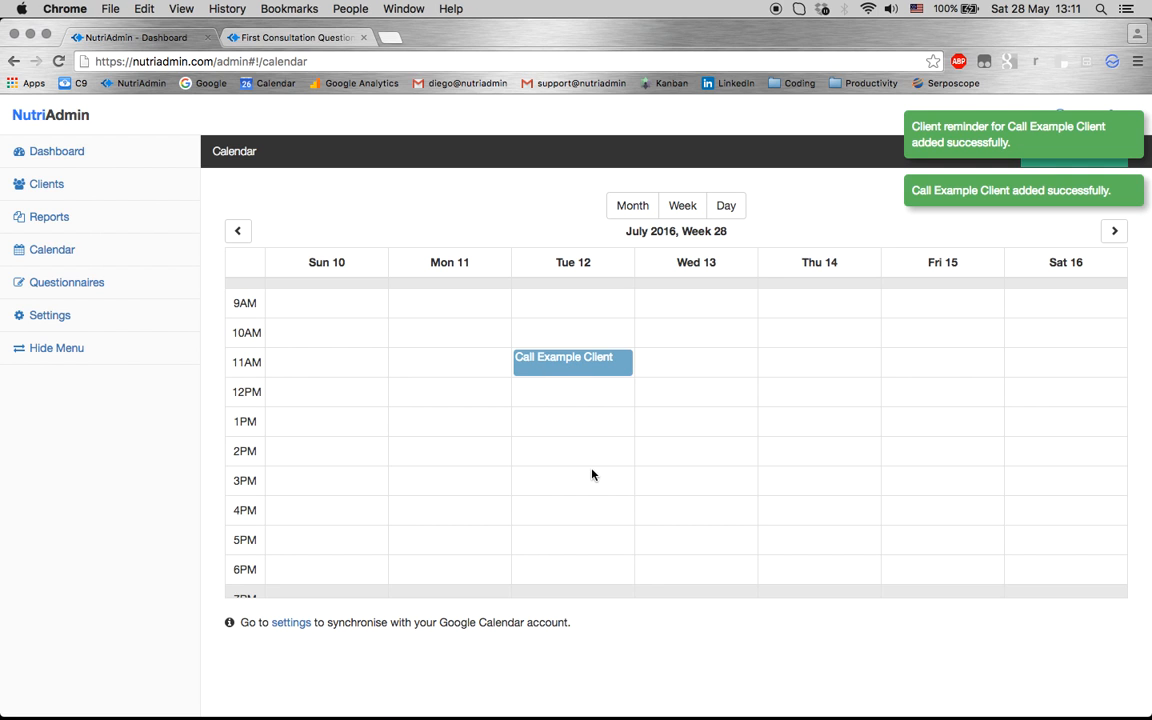
Open Example Client's record and review the client's appointments and the status of the scheduled reminder
{"action": "left_click", "coordinate": [60, 188]}
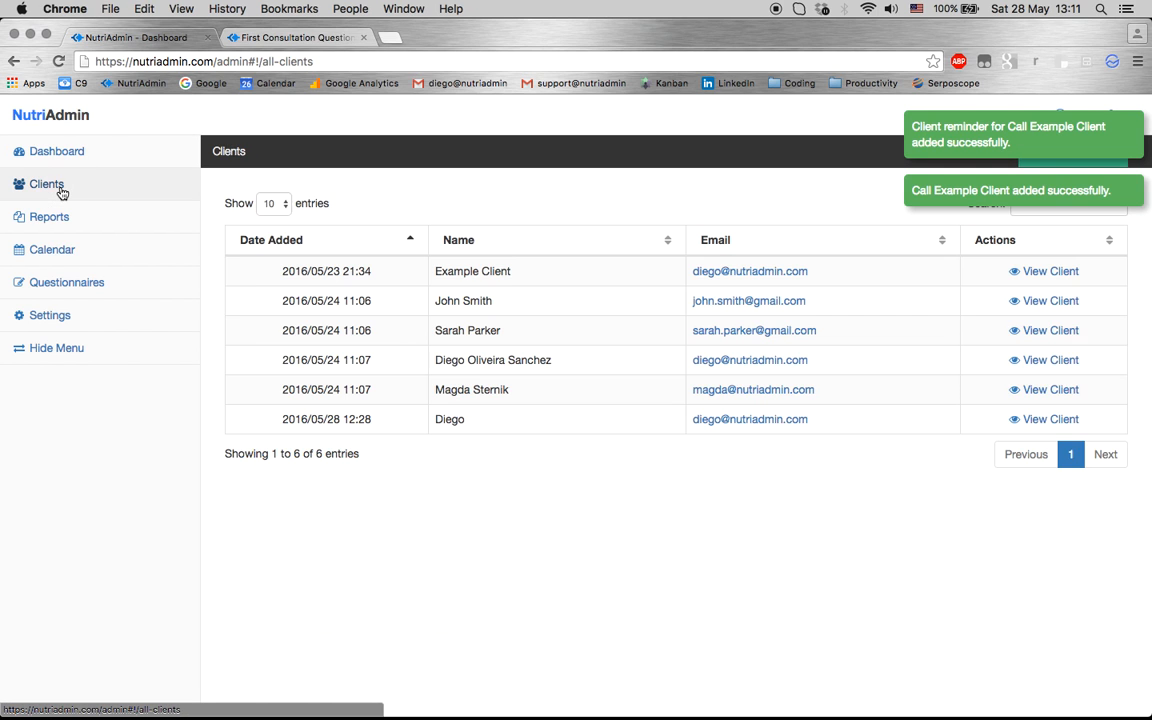
{"action": "left_click", "coordinate": [1045, 271]}
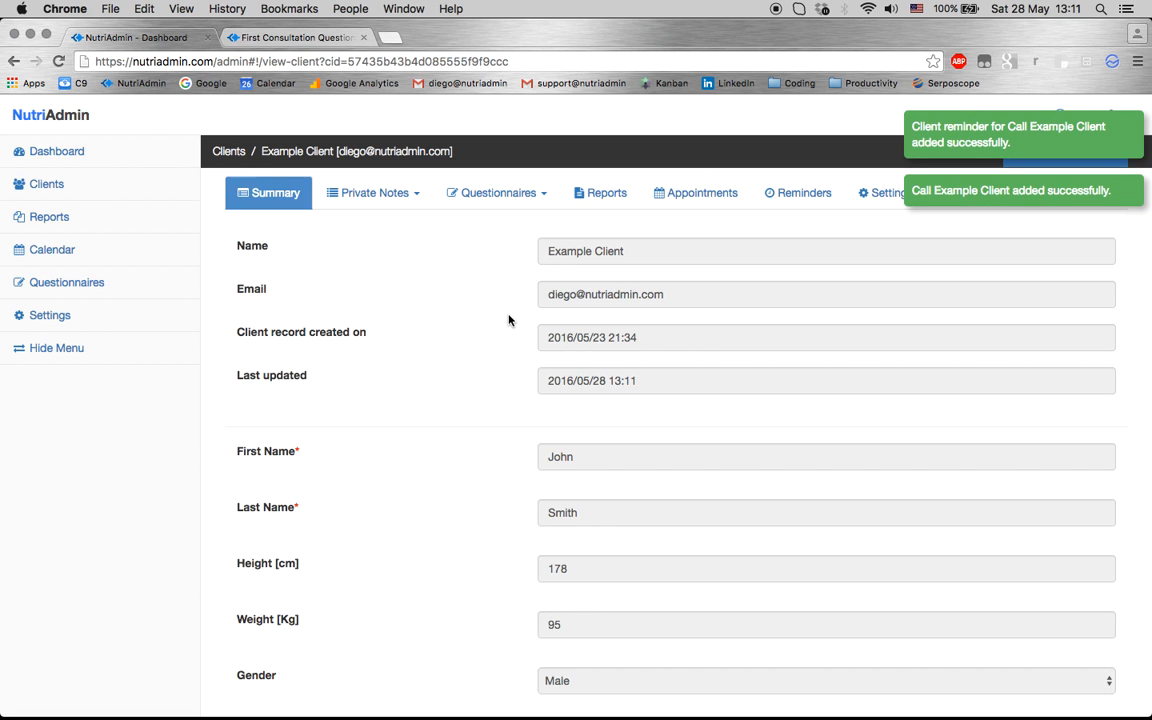
{"action": "left_click", "coordinate": [697, 193]}
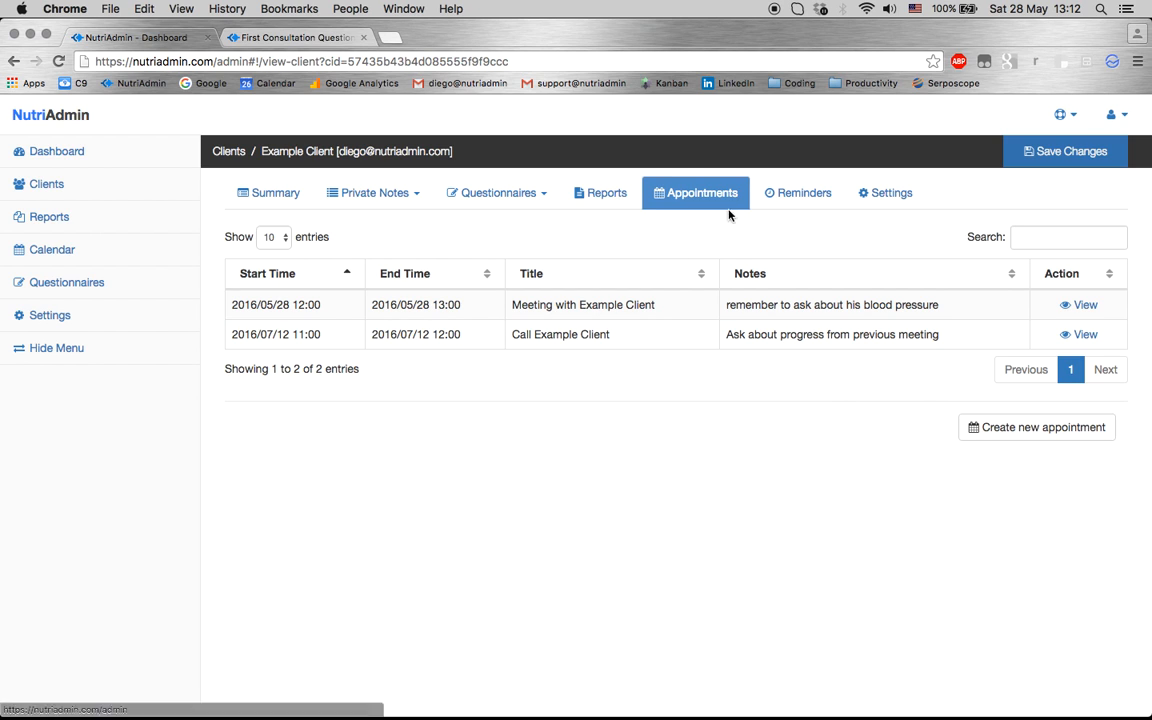
{"action": "left_click", "coordinate": [795, 194]}
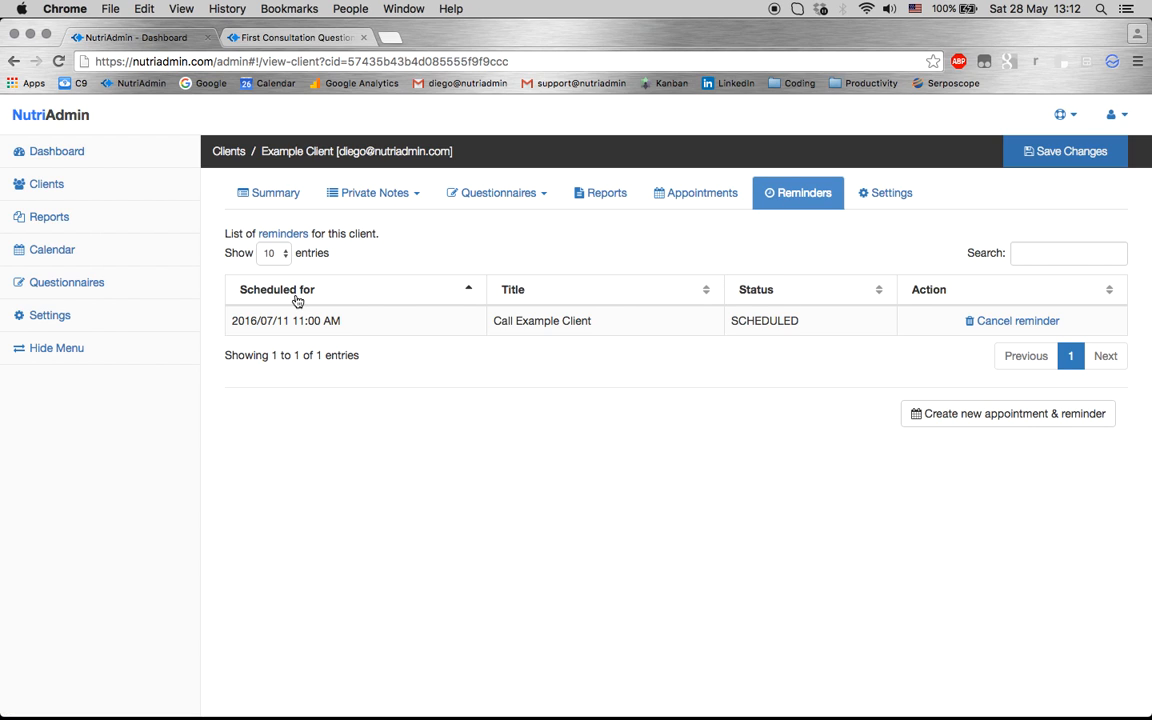
{"action": "double_click", "coordinate": [758, 320]}
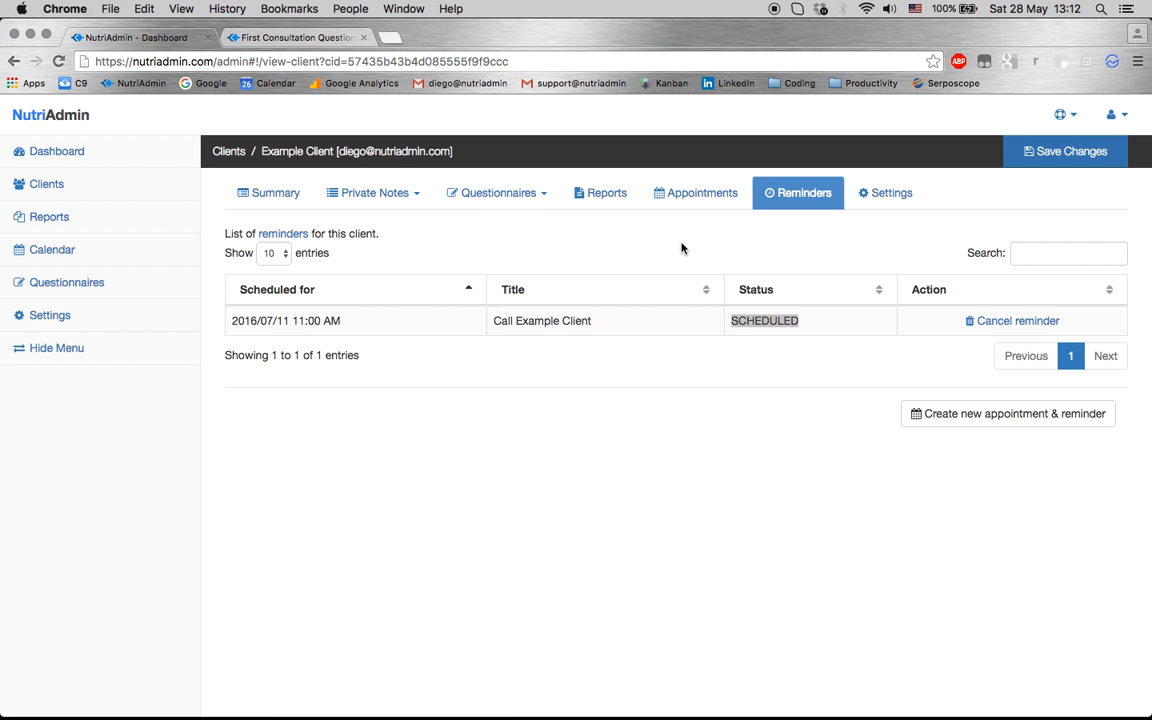
Check the Google account integration options in the settings and return to the calendar
{"action": "left_click", "coordinate": [55, 315]}
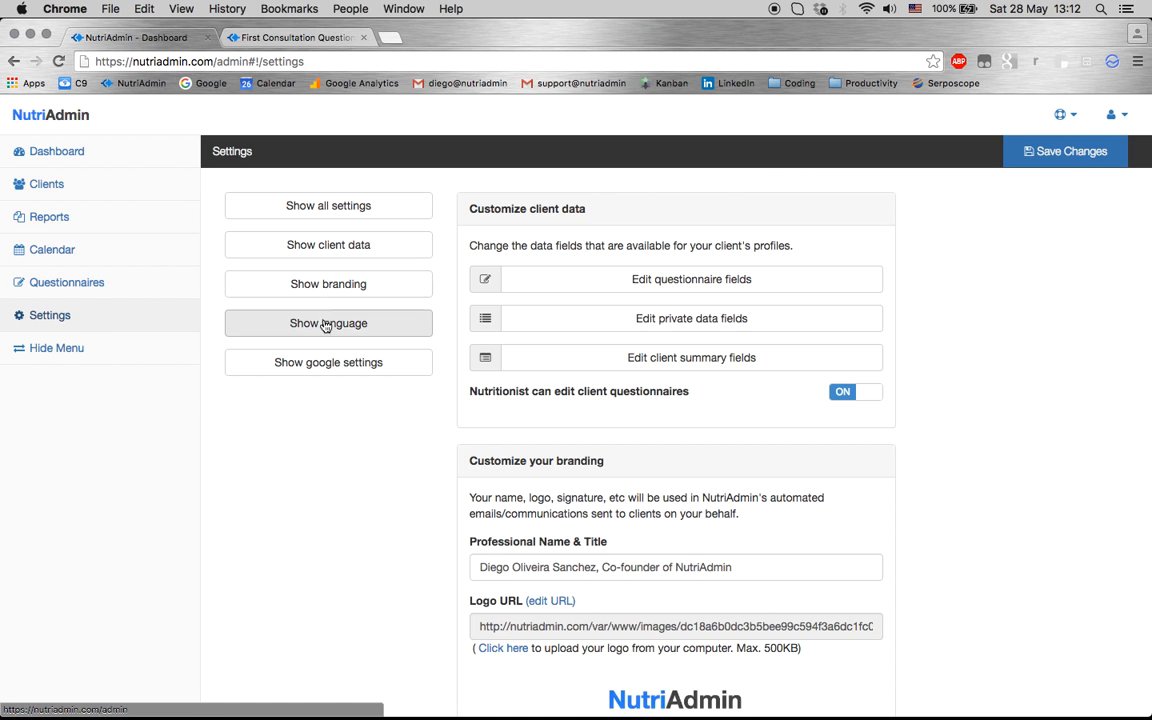
{"action": "left_click", "coordinate": [315, 362]}
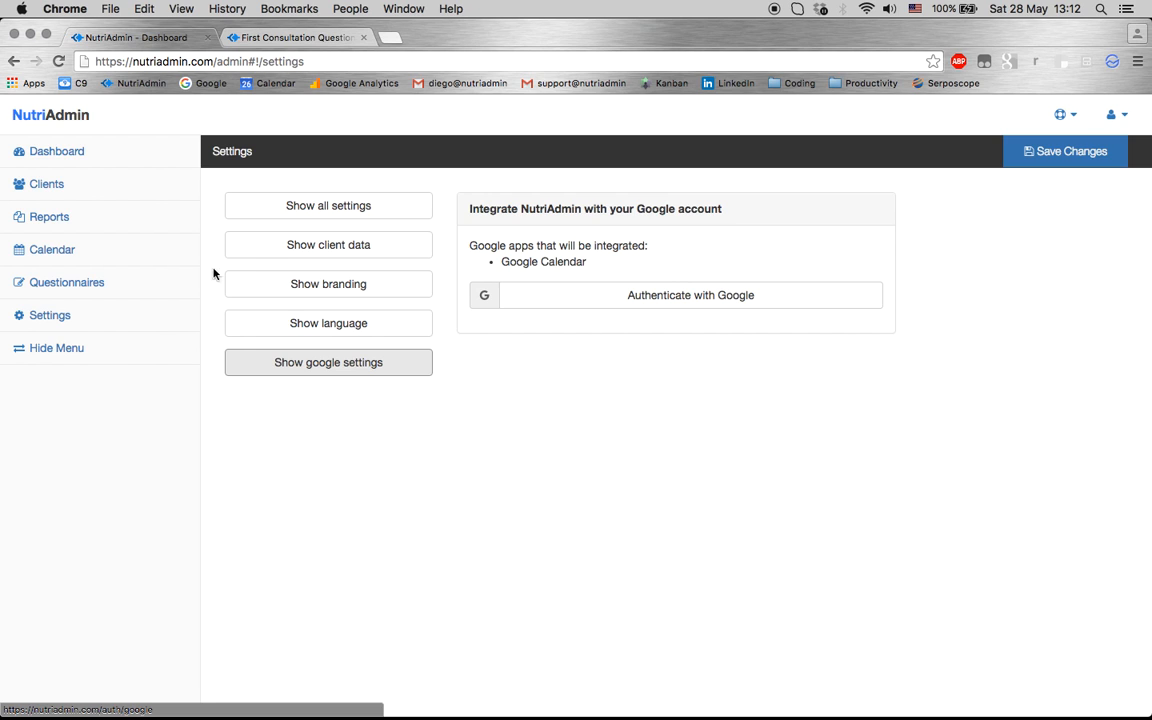
{"action": "left_click", "coordinate": [89, 246]}
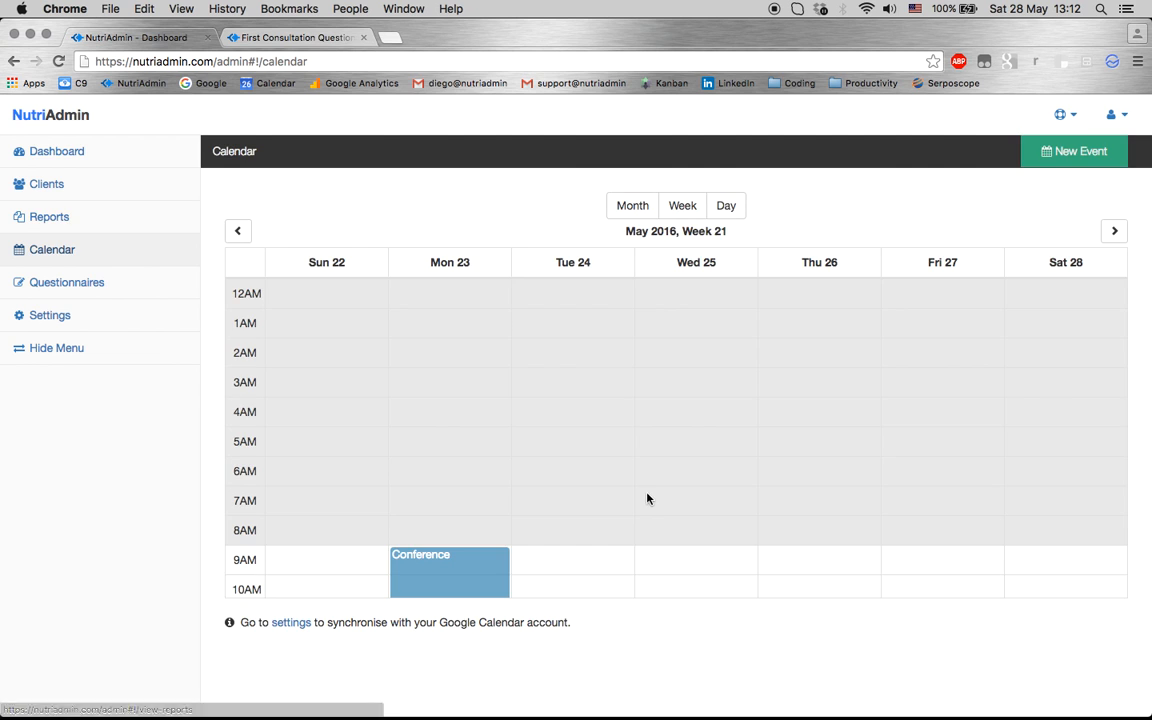
Review the current week's appointments and inspect the details of the Thursday 4 PM appointment and Meeting with Example Client
{"action": "scroll", "coordinate": [645, 496], "scroll_direction": "down", "scroll_amount": 5}
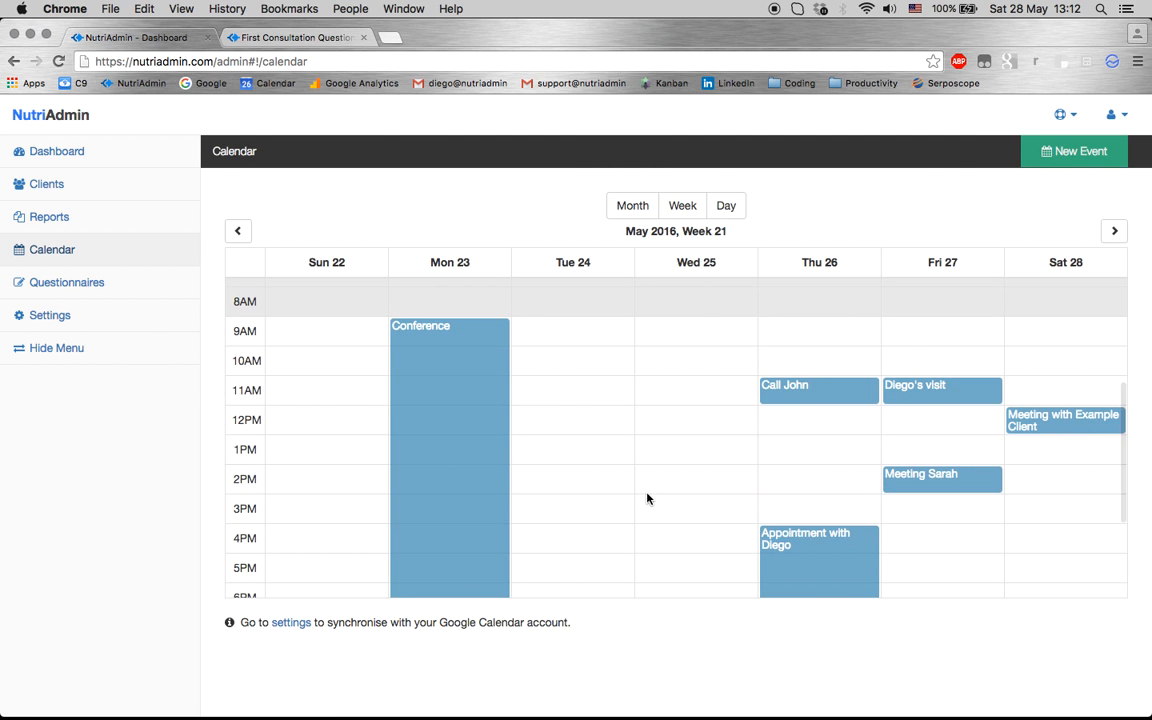
{"action": "scroll", "coordinate": [701, 537], "scroll_direction": "down", "scroll_amount": 2}
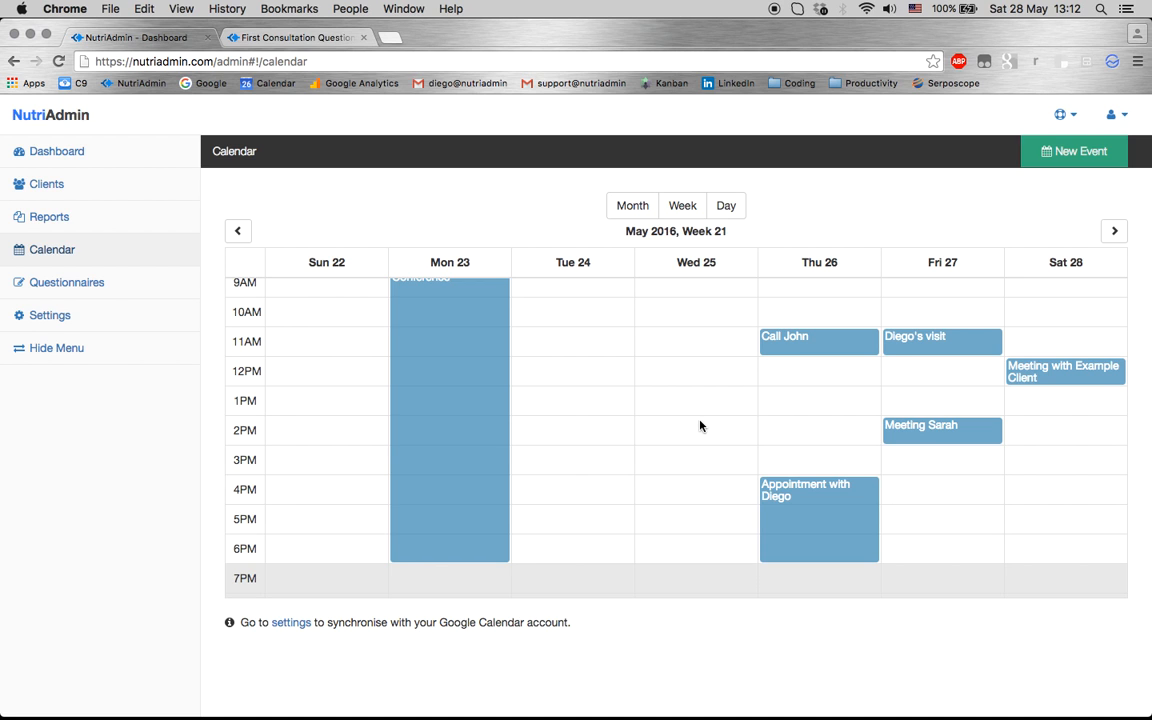
{"action": "scroll", "coordinate": [700, 426], "scroll_direction": "up", "scroll_amount": 3}
{"action": "scroll", "coordinate": [702, 426], "scroll_direction": "down", "scroll_amount": 2}
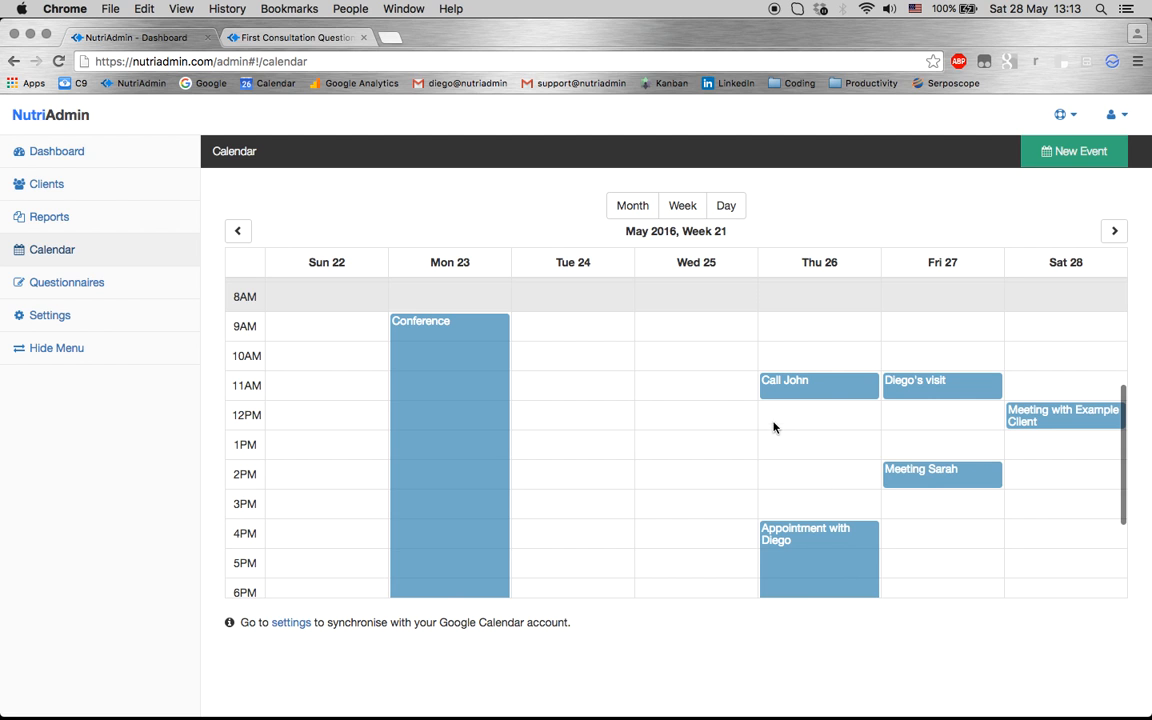
{"action": "scroll", "coordinate": [802, 512], "scroll_direction": "down", "scroll_amount": 2}
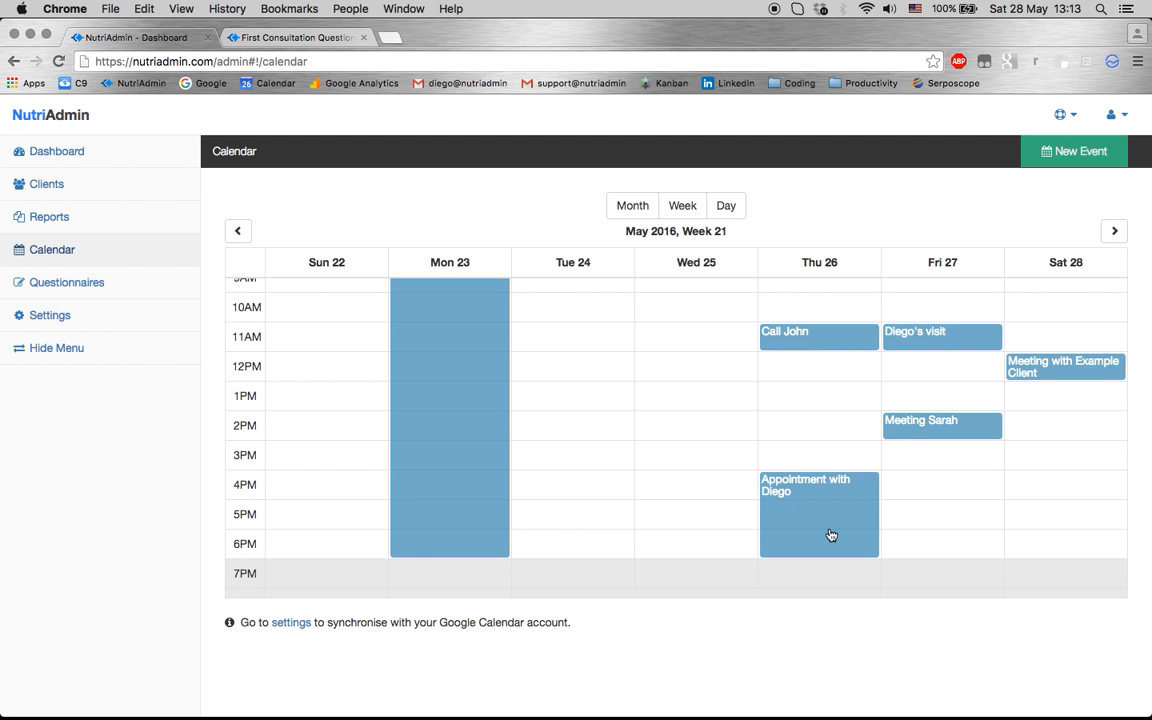
{"action": "left_click", "coordinate": [830, 535]}
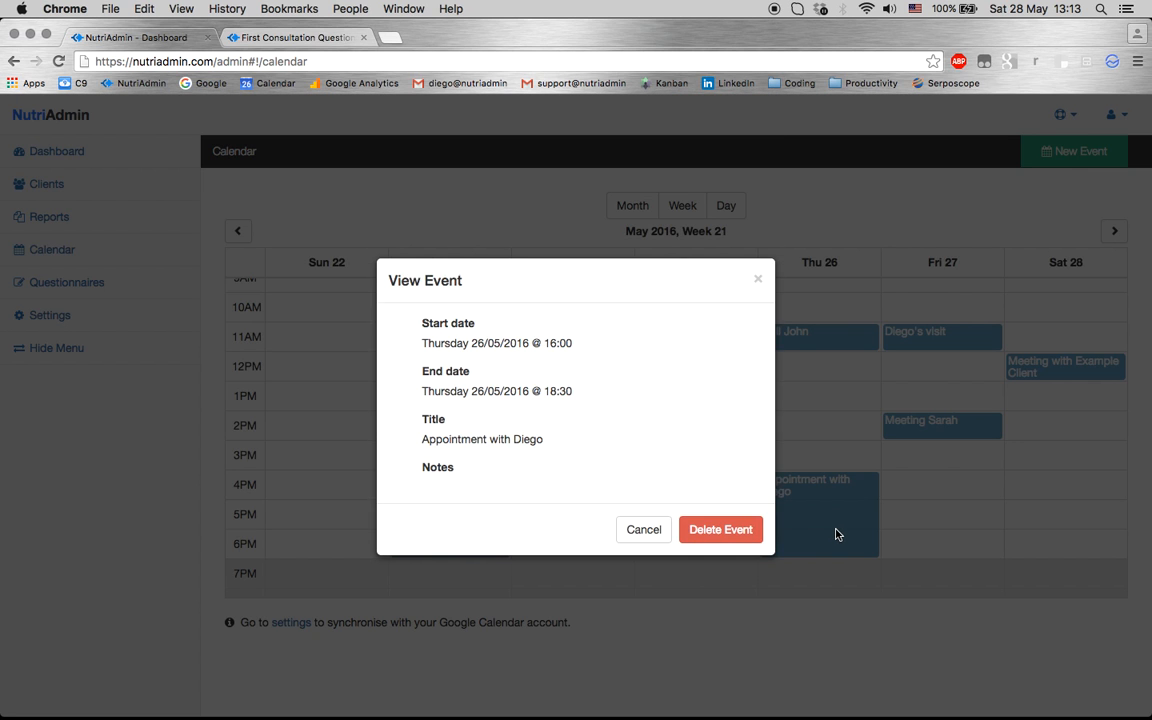
{"action": "left_click", "coordinate": [758, 279]}
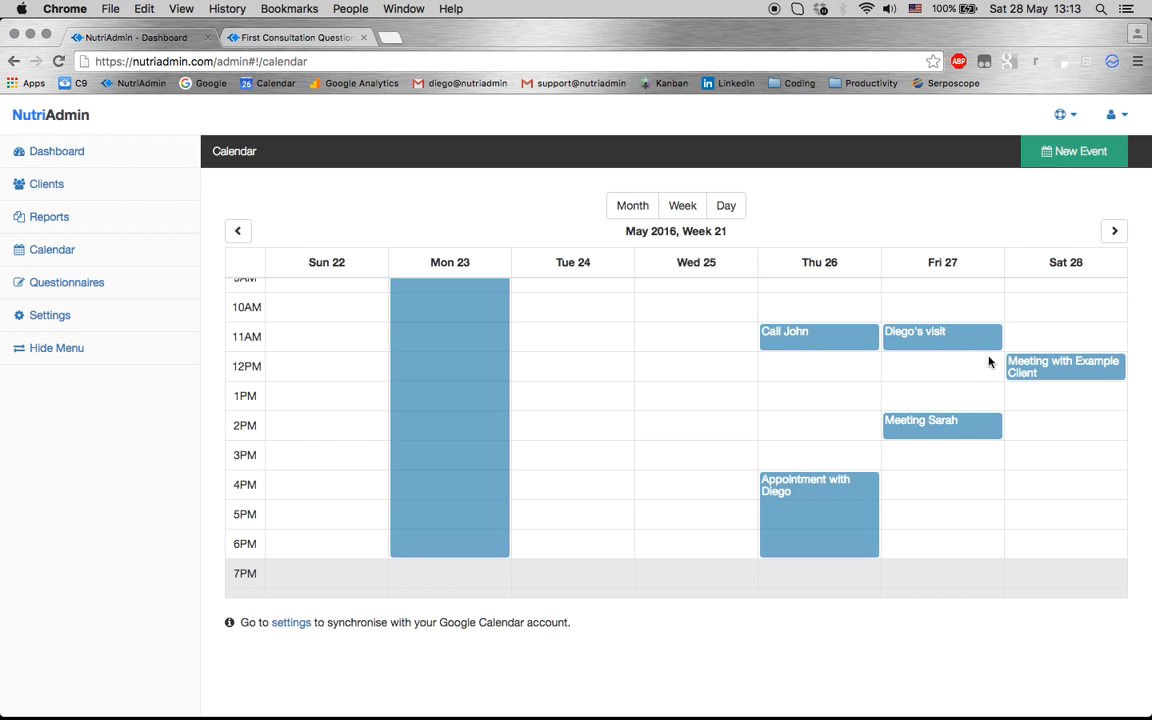
{"action": "left_click", "coordinate": [1065, 363]}
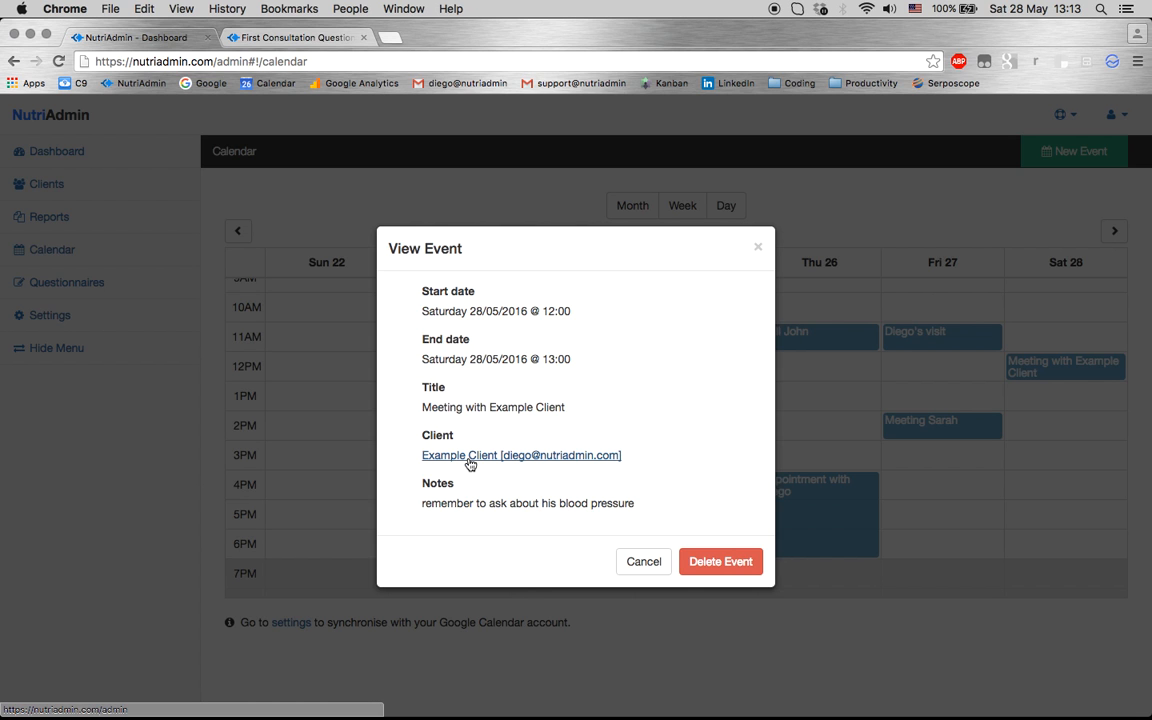
{"action": "left_click", "coordinate": [757, 247]}
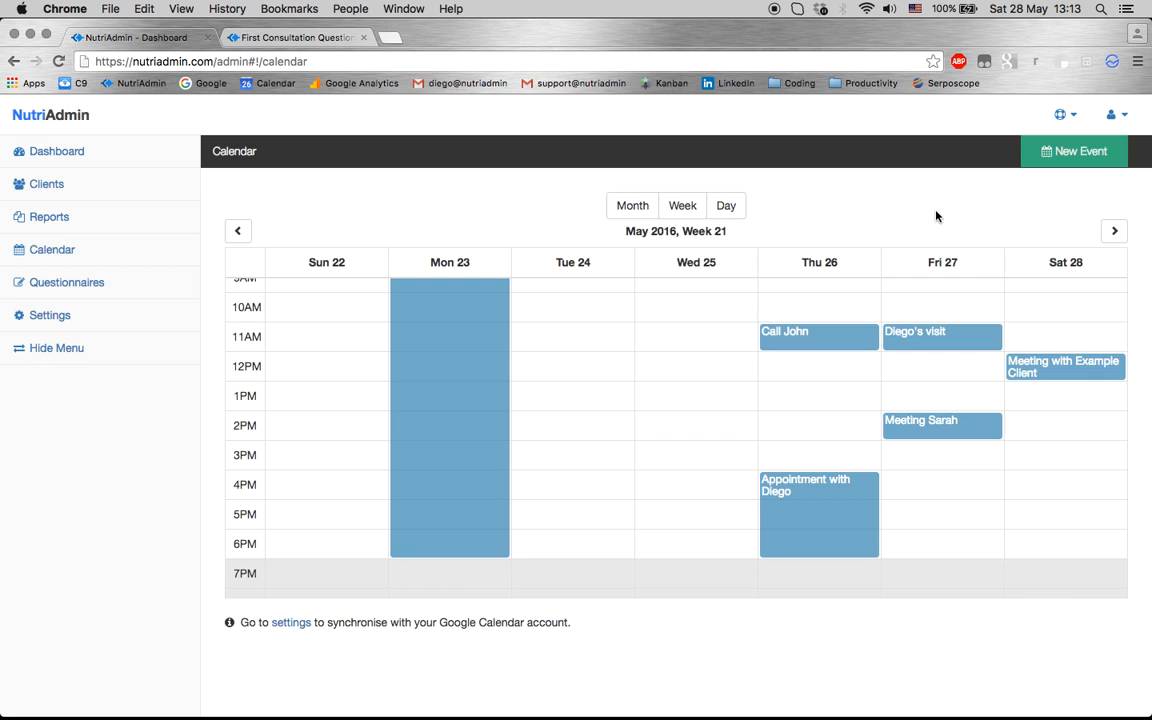
Find the Call Example Client event in July 2016, Week 28, view its details and open the linked client record
{"action": "left_click", "coordinate": [1113, 231]}
{"action": "left_click", "coordinate": [1113, 231]}
{"action": "left_click", "coordinate": [1113, 231]}
{"action": "left_click", "coordinate": [1113, 231]}
{"action": "left_click", "coordinate": [1113, 231]}
{"action": "left_click", "coordinate": [1113, 231]}
{"action": "left_click", "coordinate": [1113, 231]}
{"action": "scroll", "coordinate": [573, 437], "scroll_direction": "up", "scroll_amount": 2}
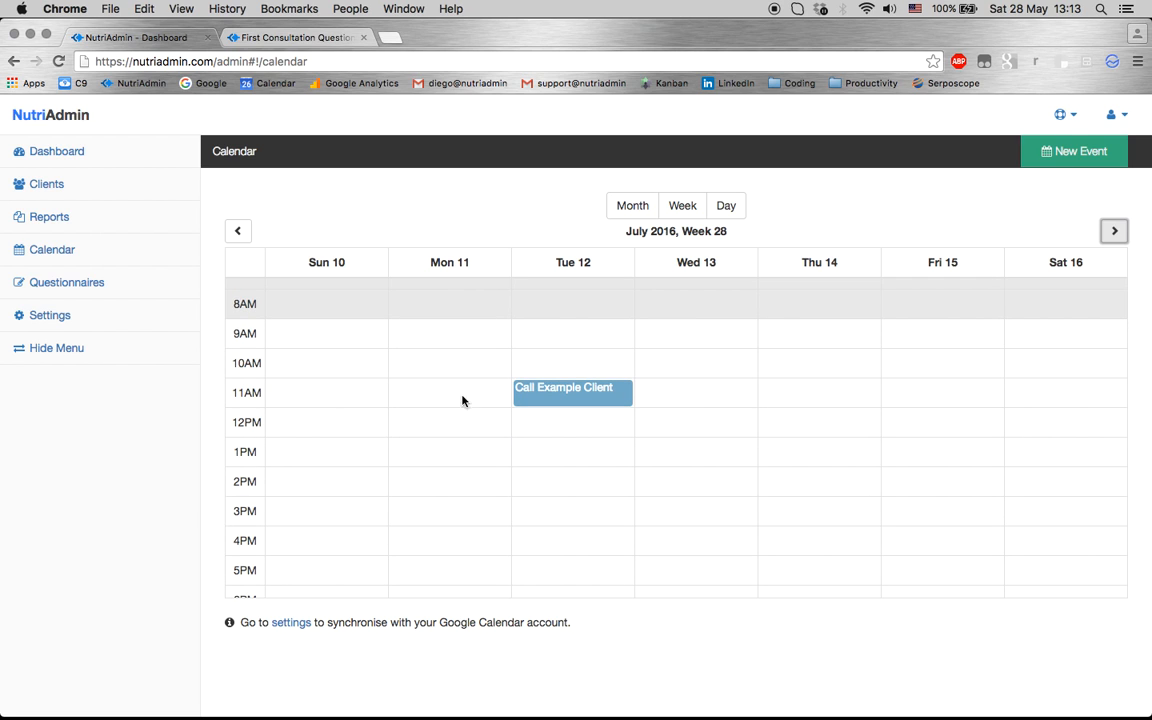
{"action": "left_click", "coordinate": [545, 401]}
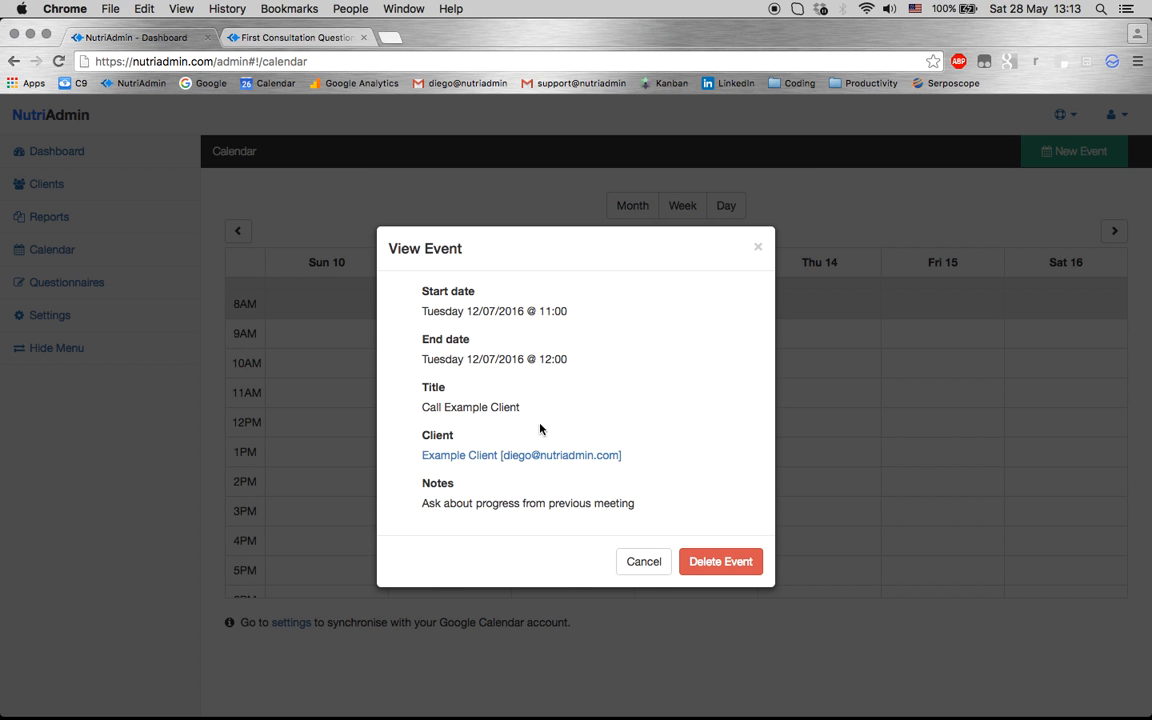
{"action": "left_click", "coordinate": [535, 455]}
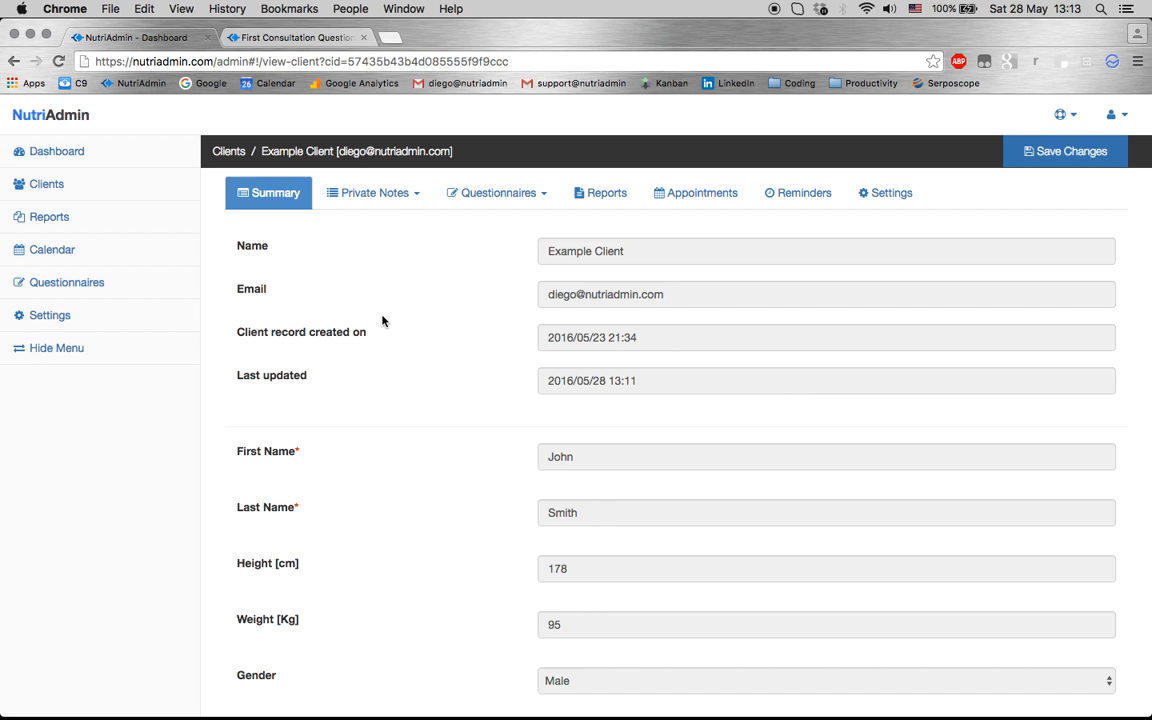
Review the client's private notes categories, reports and appointments, and read through the client summary
{"action": "left_click", "coordinate": [380, 202]}
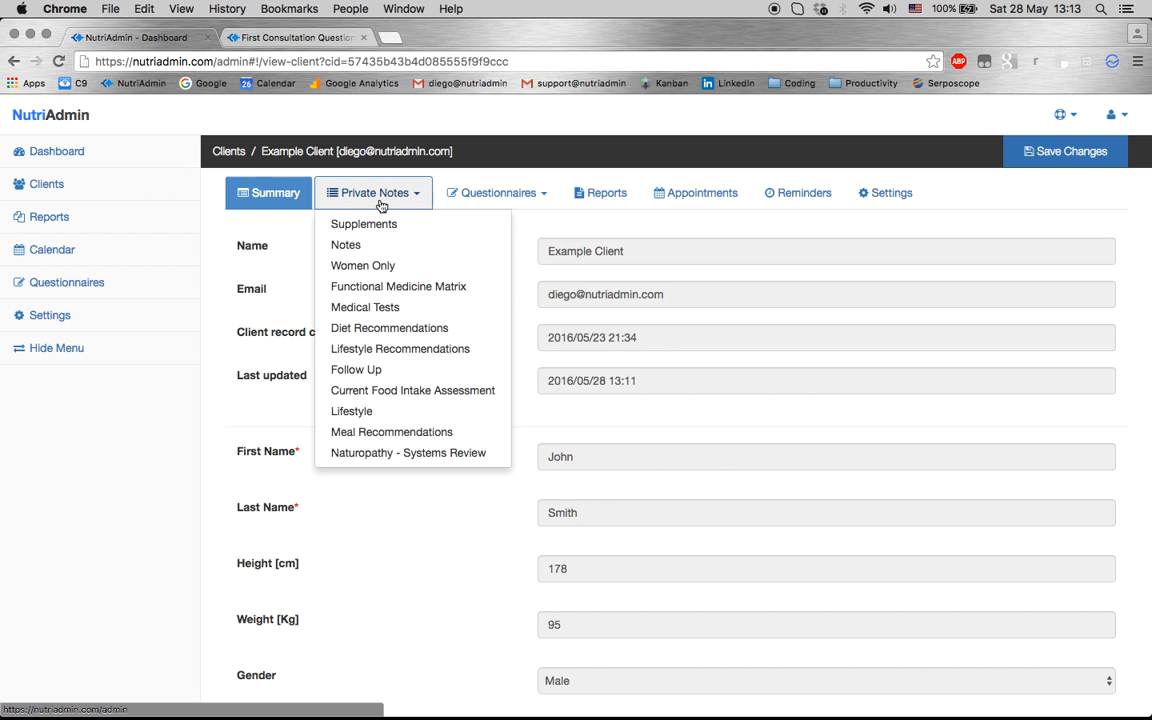
{"action": "left_click", "coordinate": [485, 204]}
{"action": "left_click", "coordinate": [604, 190]}
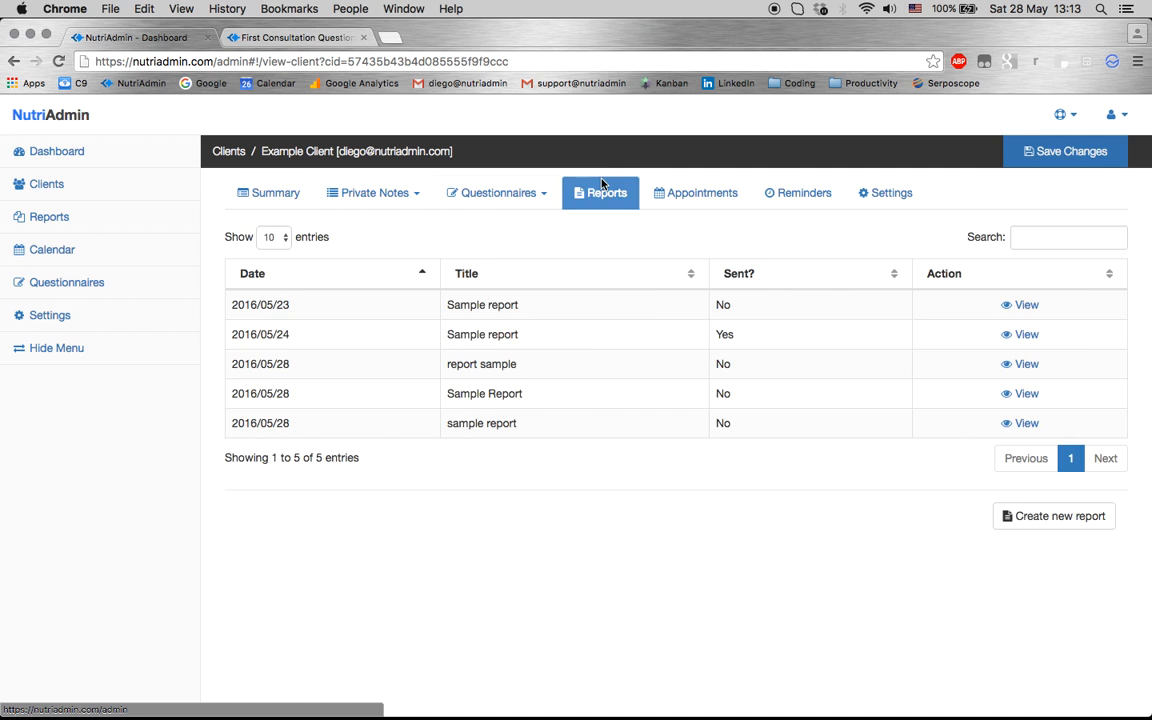
{"action": "left_click", "coordinate": [709, 192]}
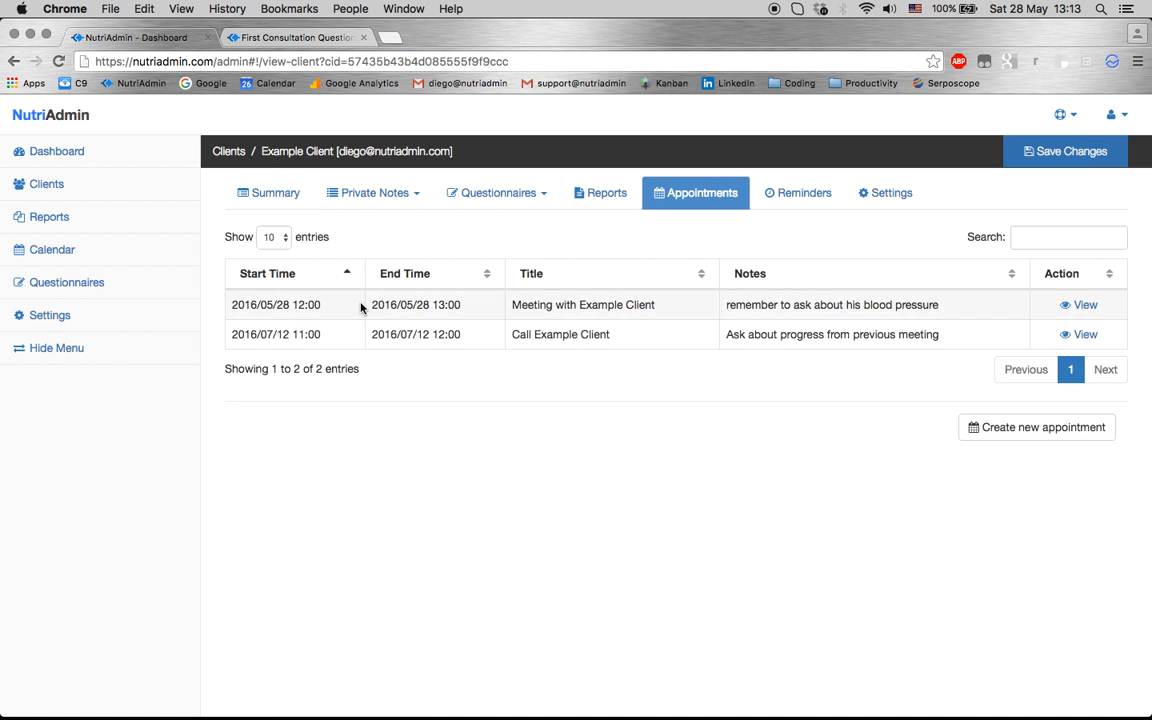
{"action": "left_click", "coordinate": [268, 195]}
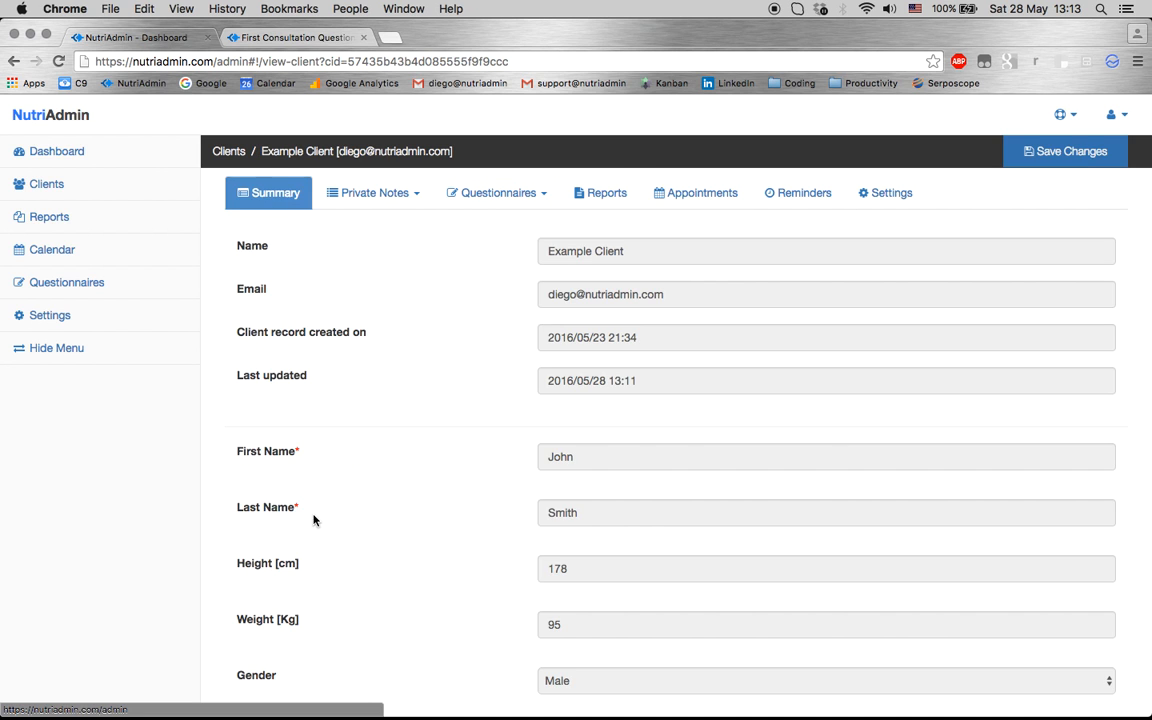
{"action": "scroll", "coordinate": [313, 500], "scroll_direction": "down", "scroll_amount": 15}
{"action": "scroll", "coordinate": [313, 520], "scroll_direction": "up", "scroll_amount": 15}
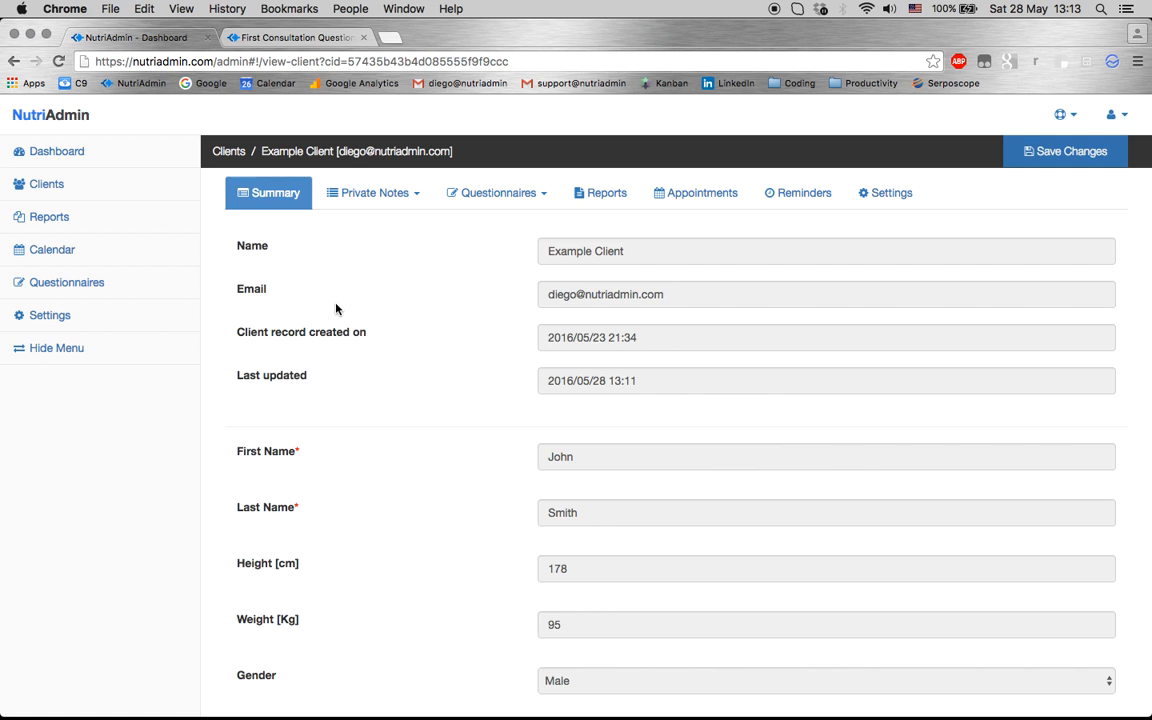
Look through the private notes and questionnaires available in the client's record
{"action": "left_click", "coordinate": [380, 200]}
{"action": "left_click", "coordinate": [499, 196]}
{"action": "left_click", "coordinate": [393, 196]}
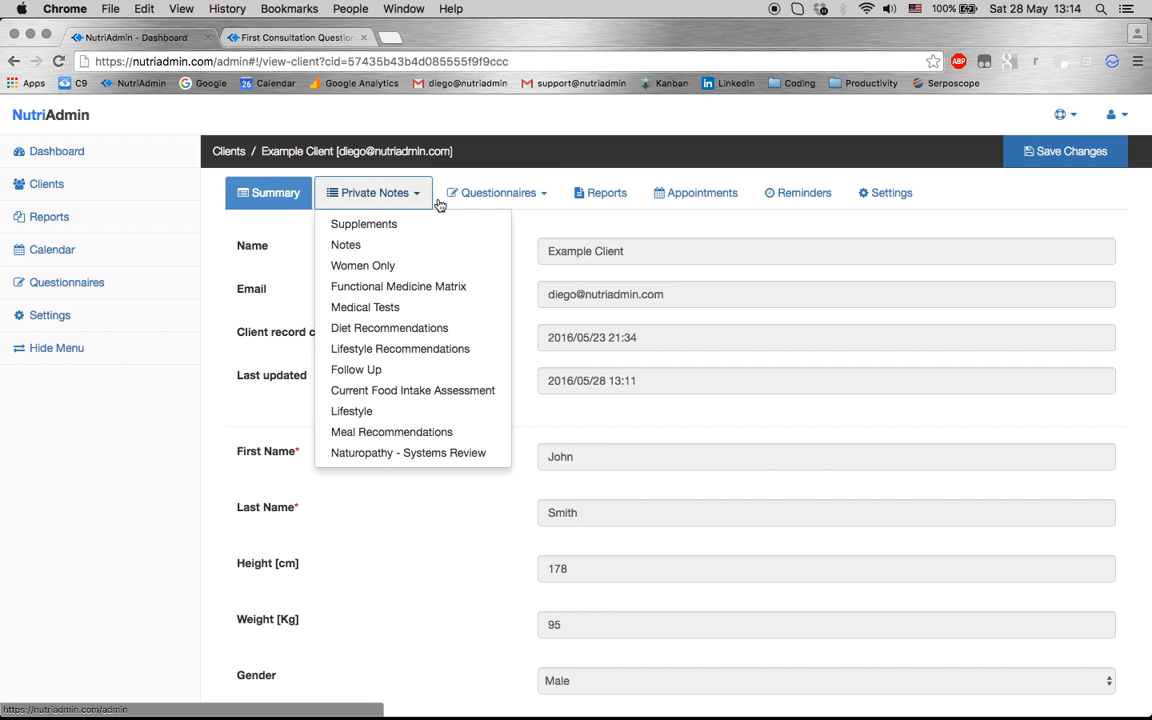
{"action": "left_click", "coordinate": [478, 200]}
{"action": "left_click", "coordinate": [328, 240]}
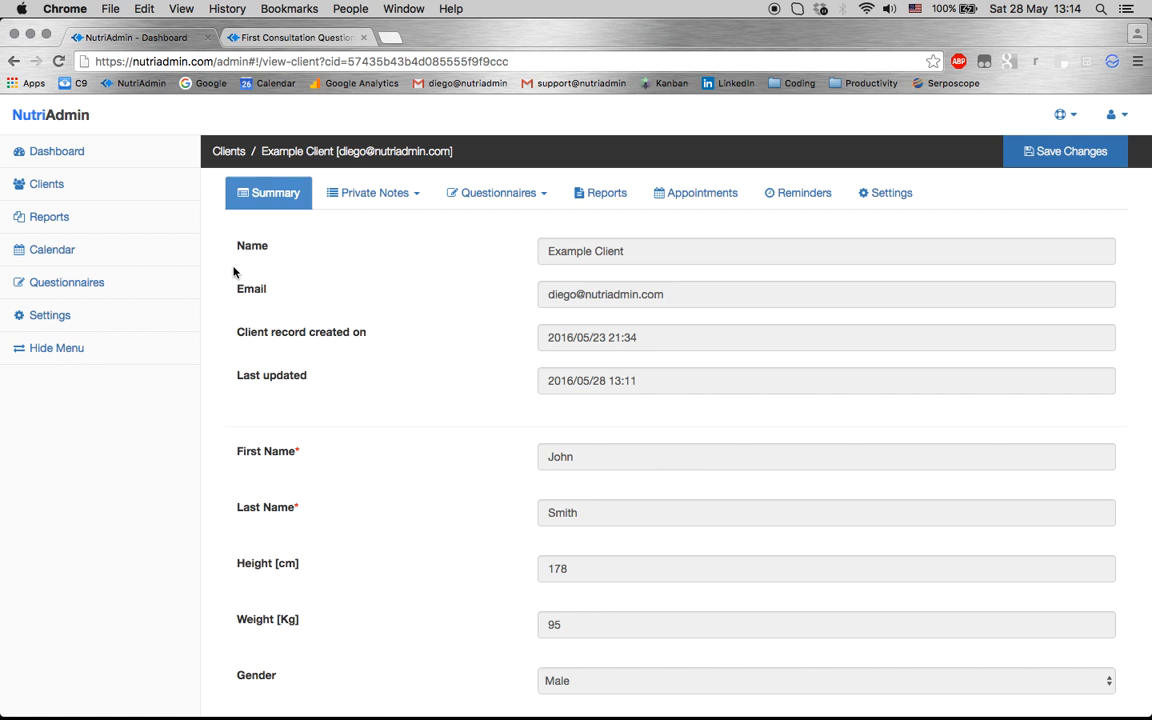
Return to the calendar and review the daytime appointments of the current week
{"action": "left_click", "coordinate": [113, 258]}
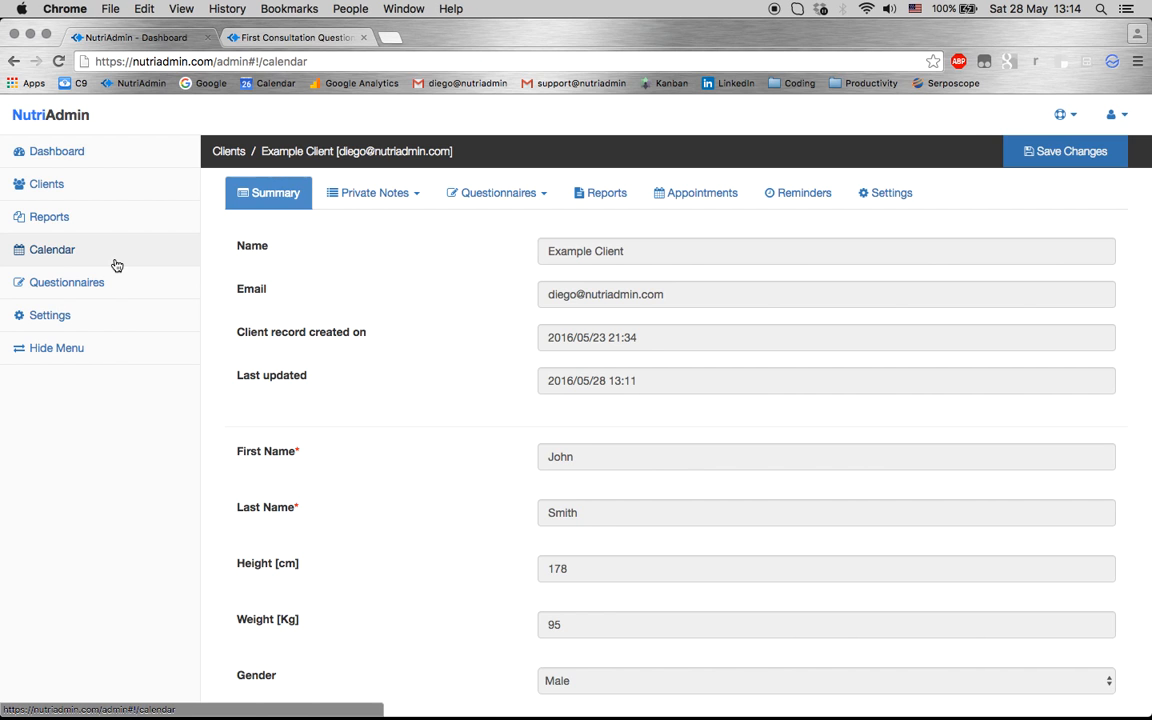
{"action": "scroll", "coordinate": [679, 470], "scroll_direction": "down", "scroll_amount": 5}
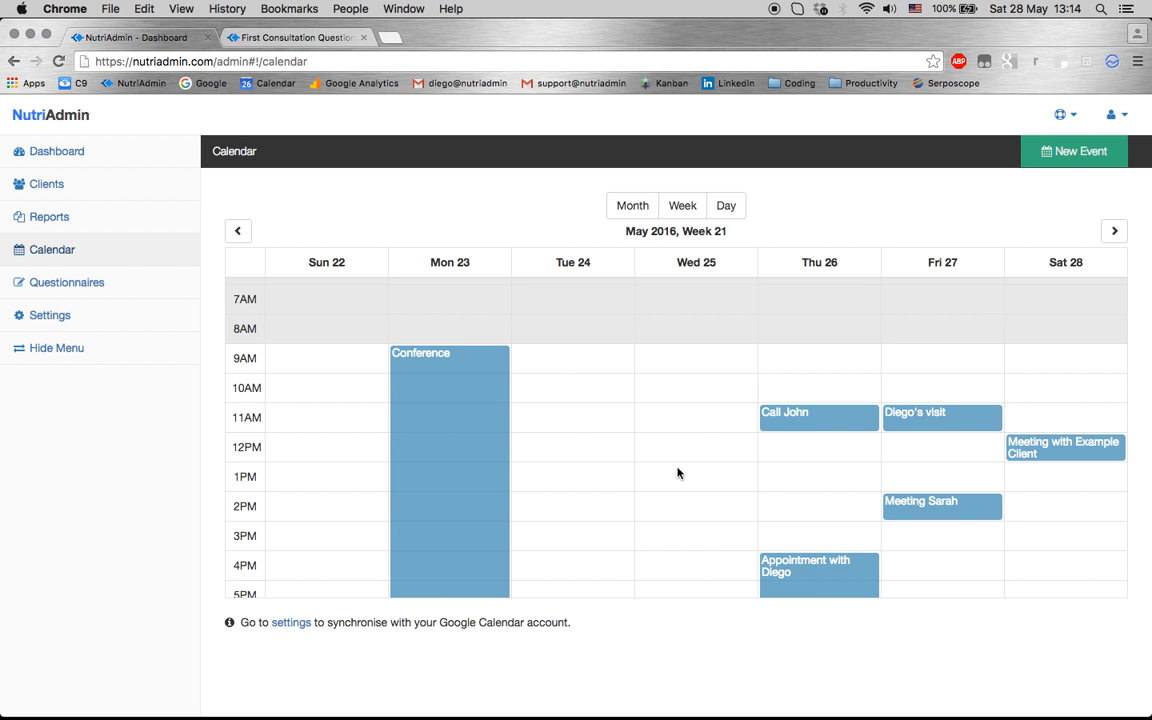
{"action": "scroll", "coordinate": [677, 473], "scroll_direction": "down", "scroll_amount": 2}
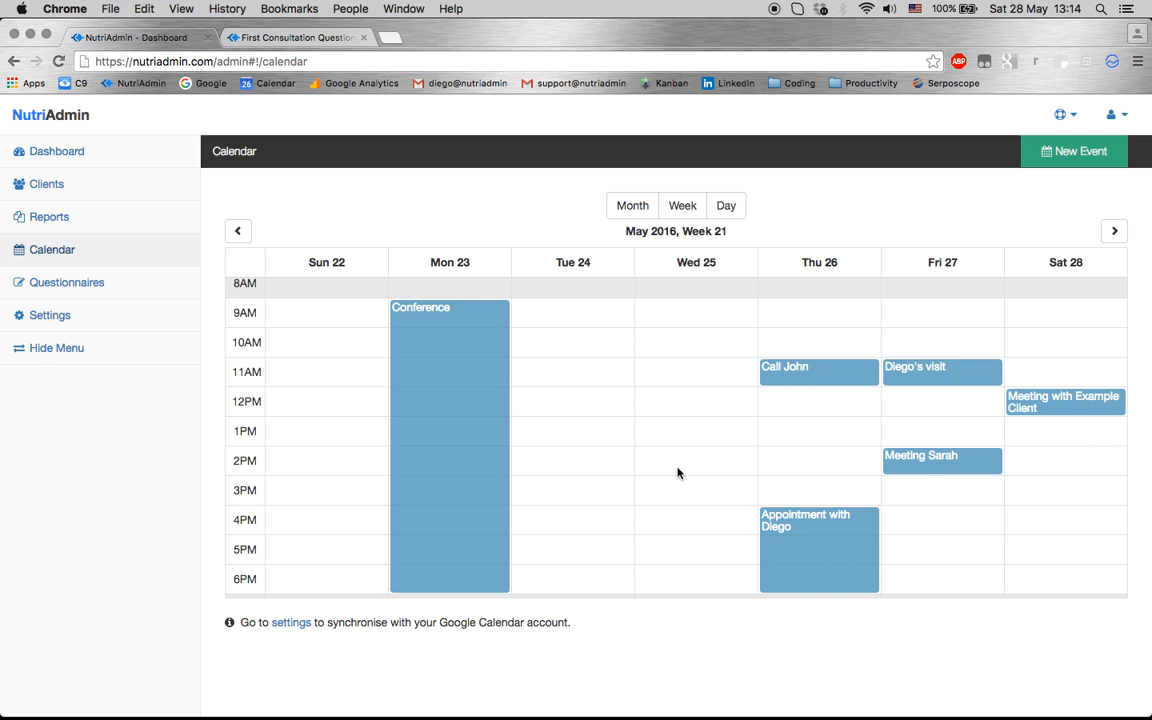
{"action": "scroll", "coordinate": [677, 473], "scroll_direction": "down", "scroll_amount": 1}
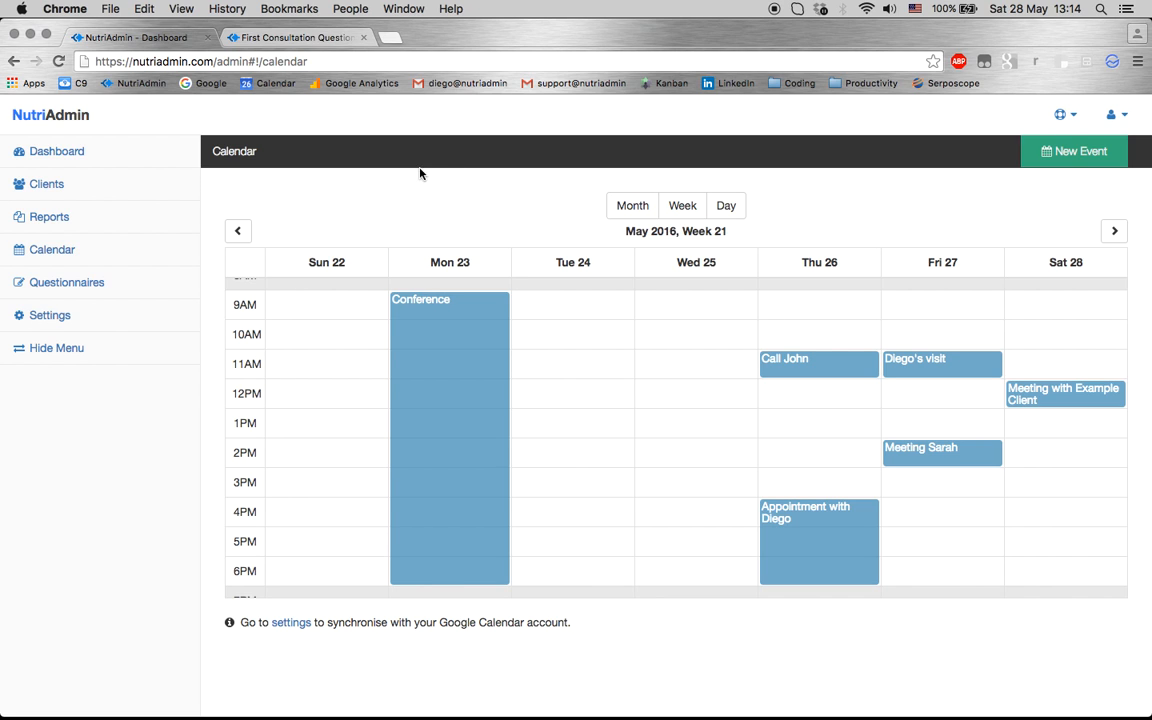
Open the client list and check the email address stored for Example Client
{"action": "left_click", "coordinate": [155, 185]}
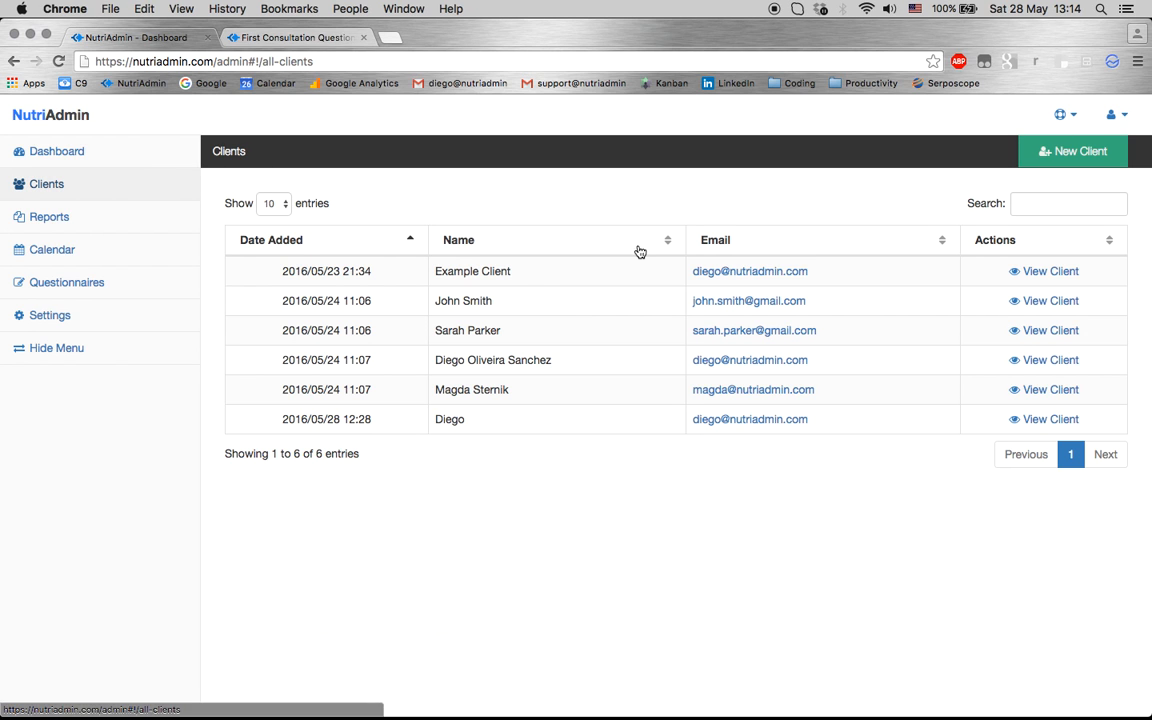
{"action": "left_click_drag", "start_coordinate": [861, 270], "coordinate": [691, 268]}
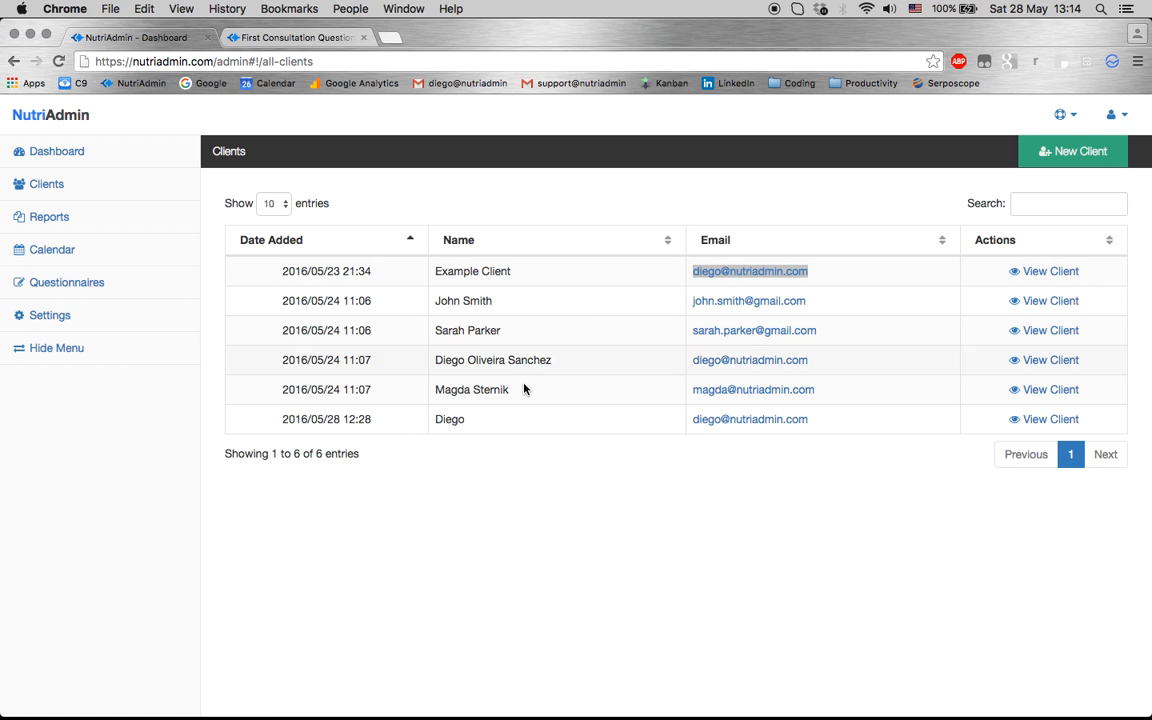
{"action": "left_click", "coordinate": [674, 549]}
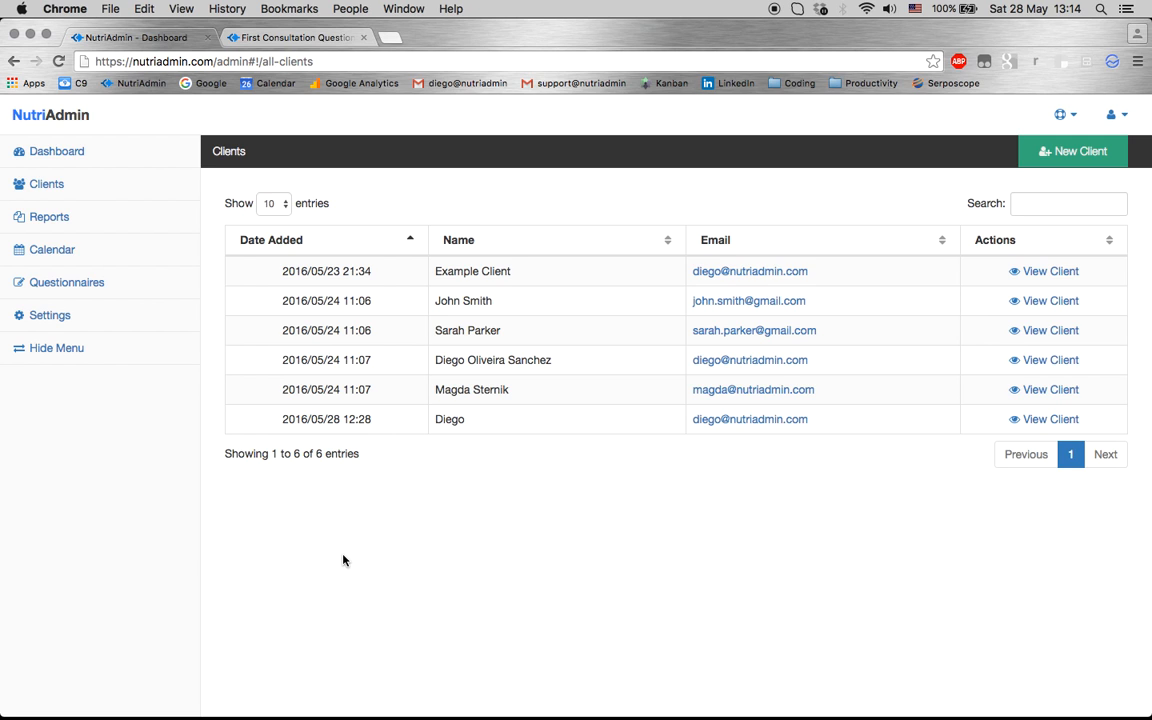